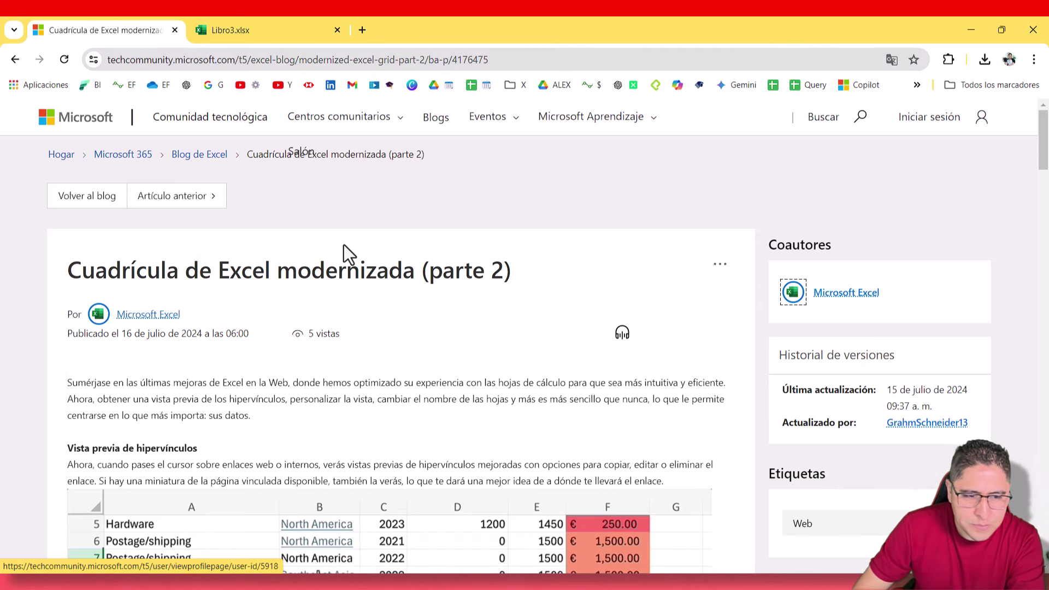
Select the article title and copy it with Copiar
scroll(489, 260, down, 3)
scroll(489, 260, up, 1)
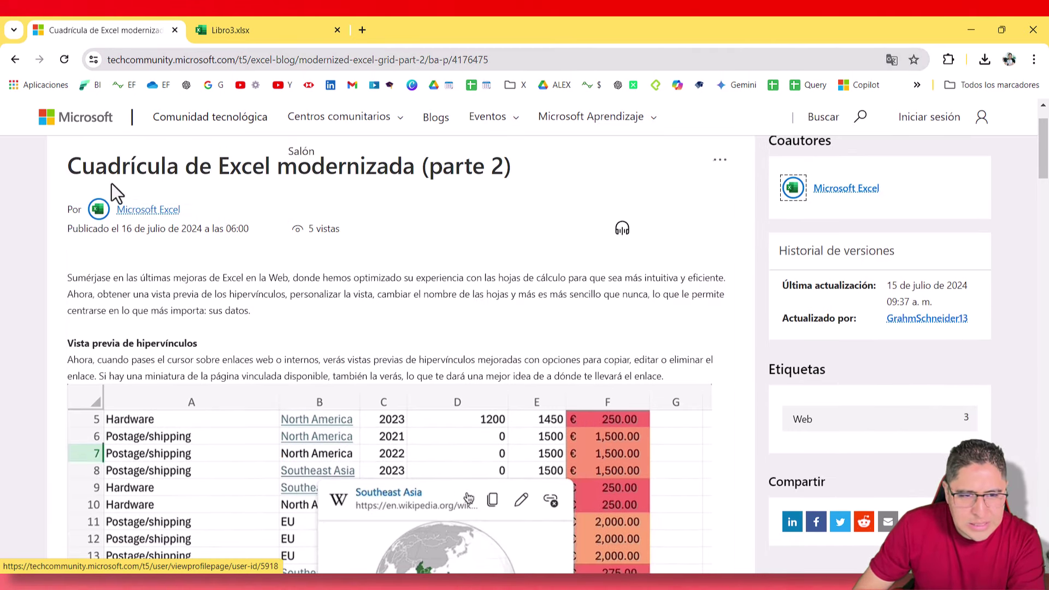
mouse_move(107, 170)
mouse_down()
mouse_move(546, 182)
mouse_move(454, 203)
mouse_up()
drag(514, 167, 69, 169)
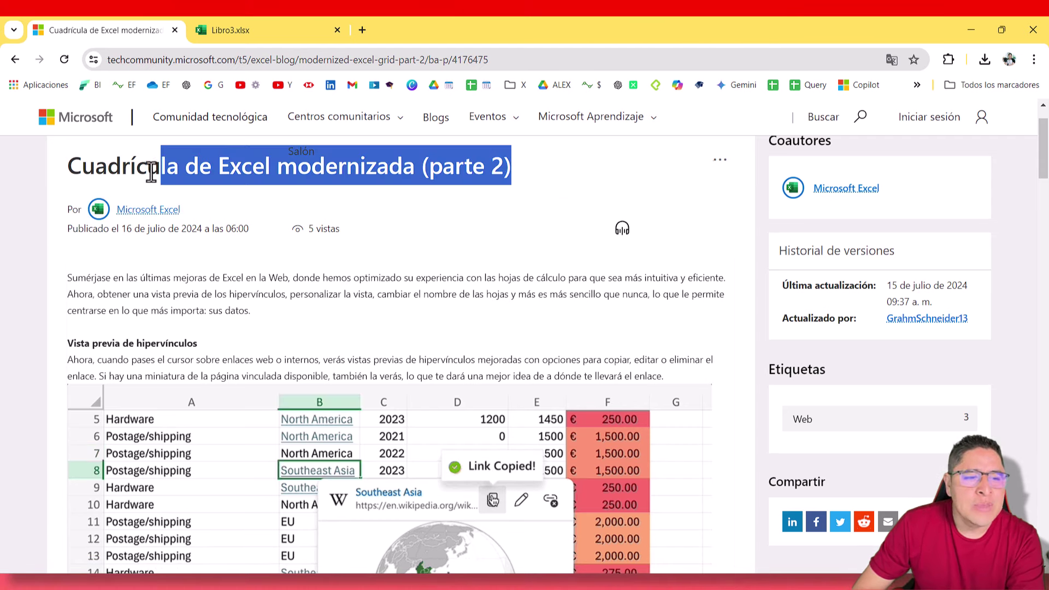
right_click(75, 176)
click(97, 188)
Deselect the title and scroll down to the 'Vista previa de hipervínculos' section
click(531, 183)
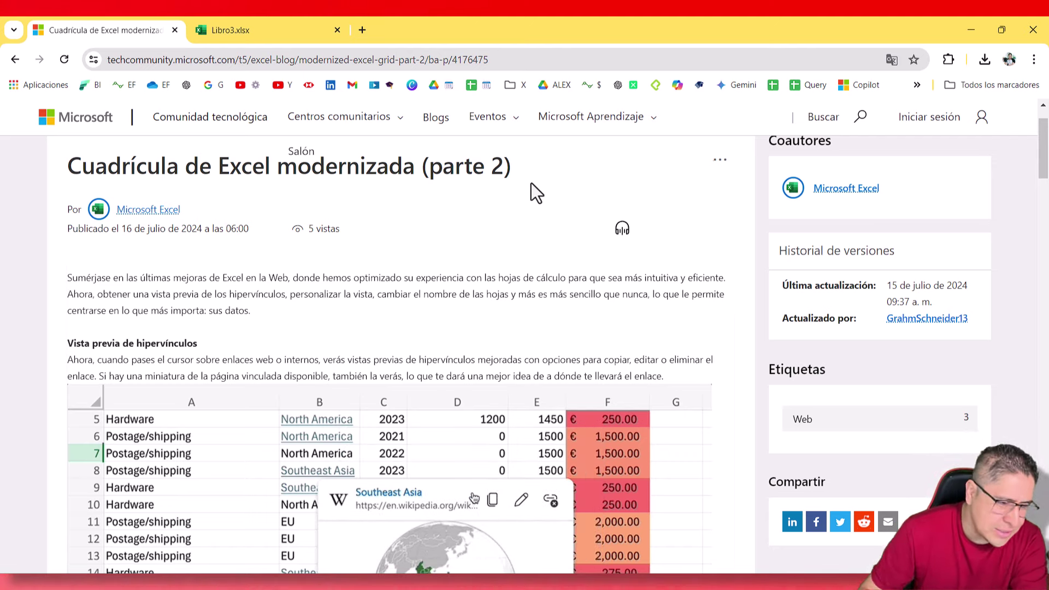
scroll(303, 377, down, 1)
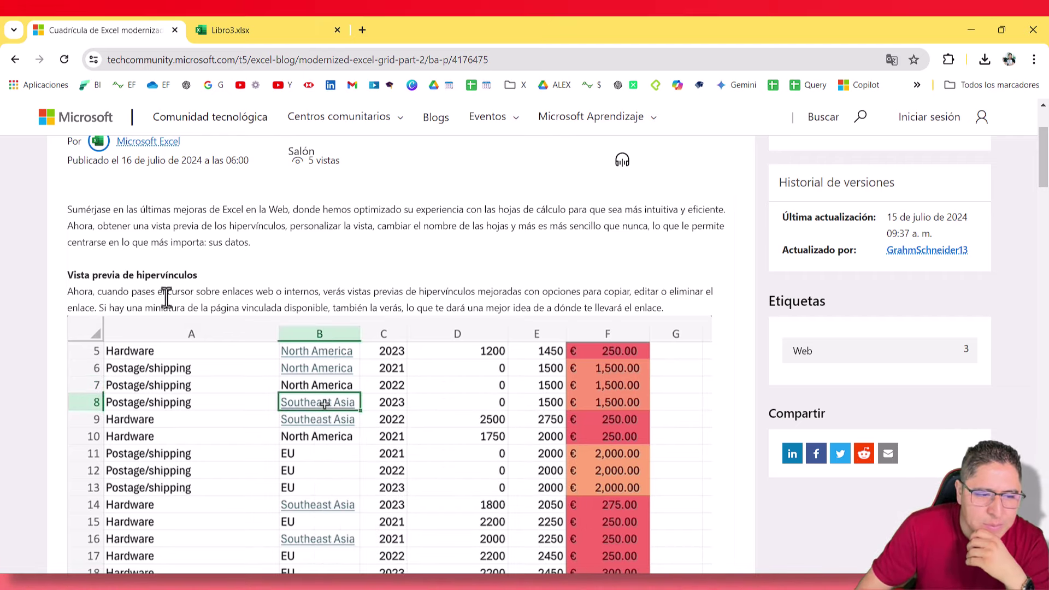
scroll(165, 298, down, 1)
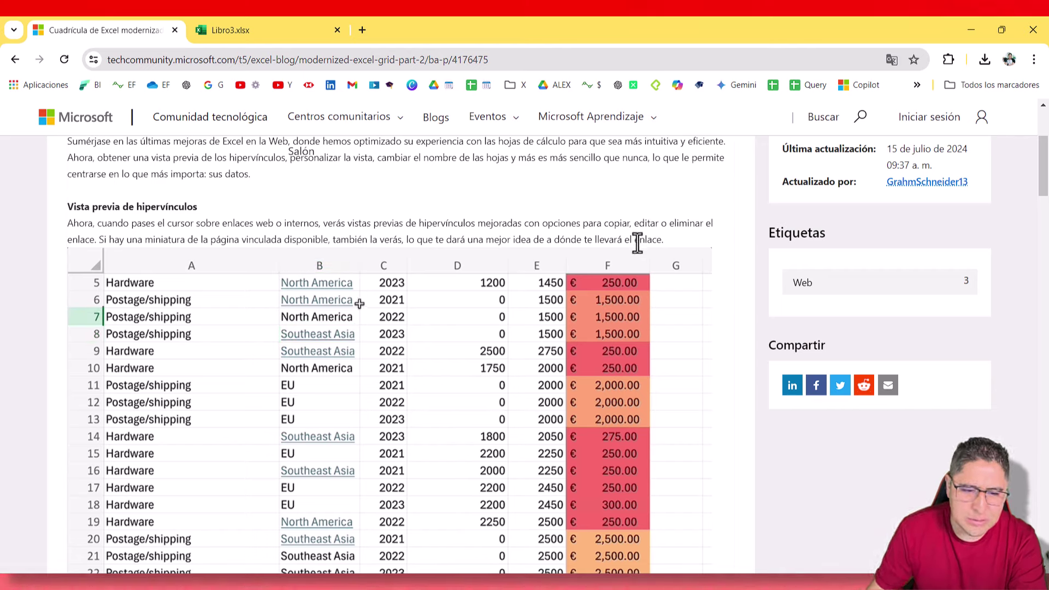
Show Libro3.xlsx full screen and select B1 to reveal its =IMAGEN(A1) formula
click(296, 18)
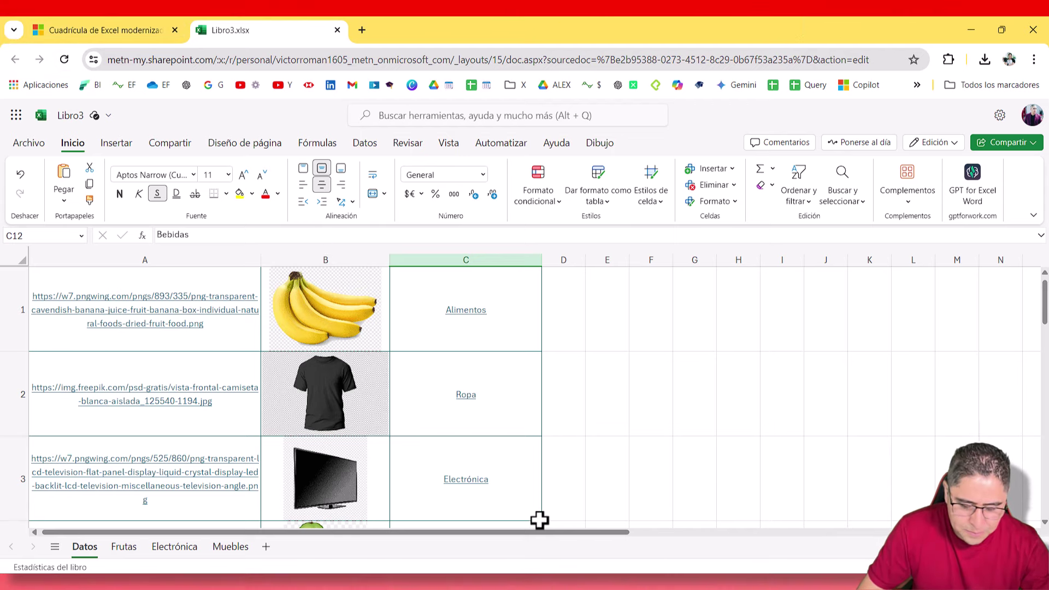
key(F11)
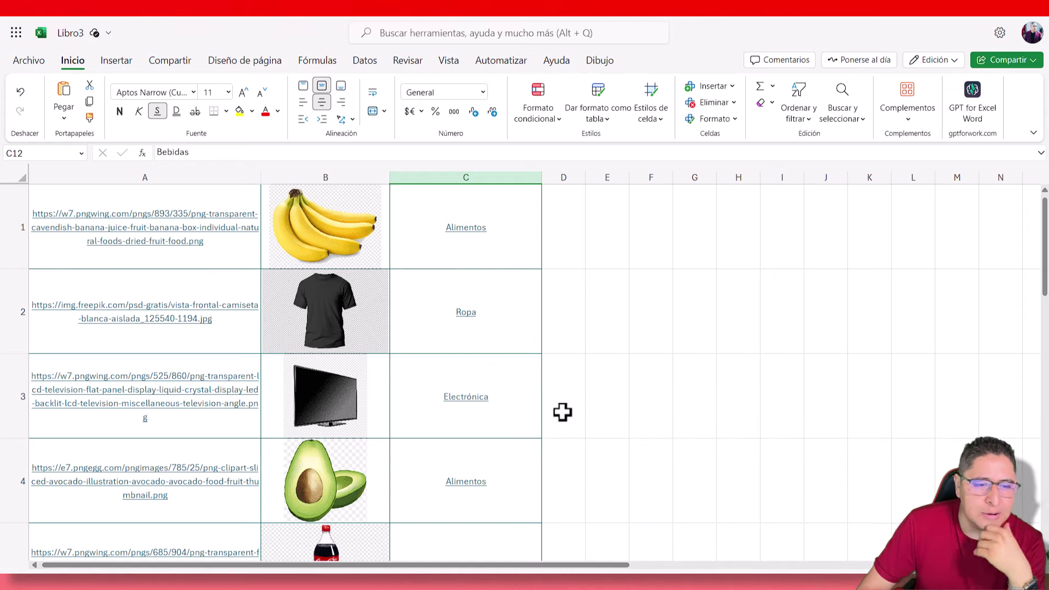
click(336, 257)
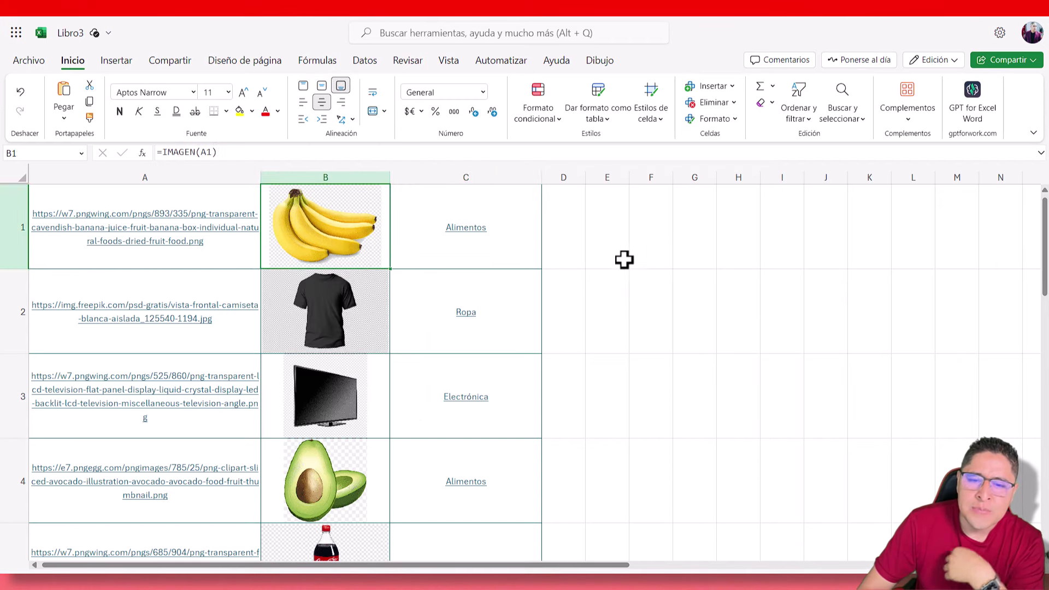
Scroll through the product images, then select the Alimentos link in C1
scroll(513, 281, down, 5)
scroll(513, 281, down, 2)
scroll(525, 278, up, 6)
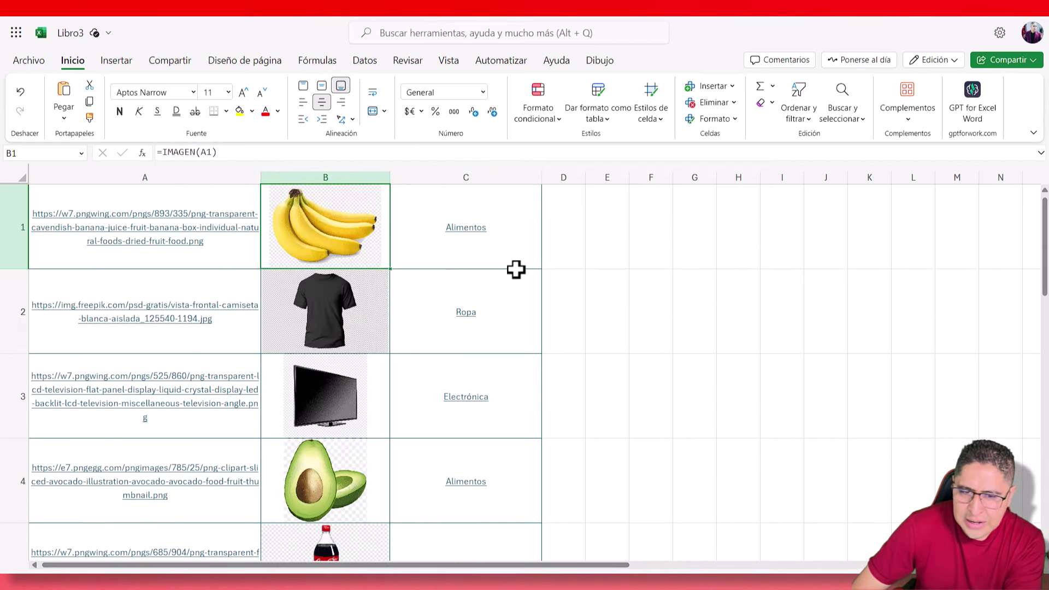
scroll(510, 229, down, 3)
scroll(515, 258, down, 5)
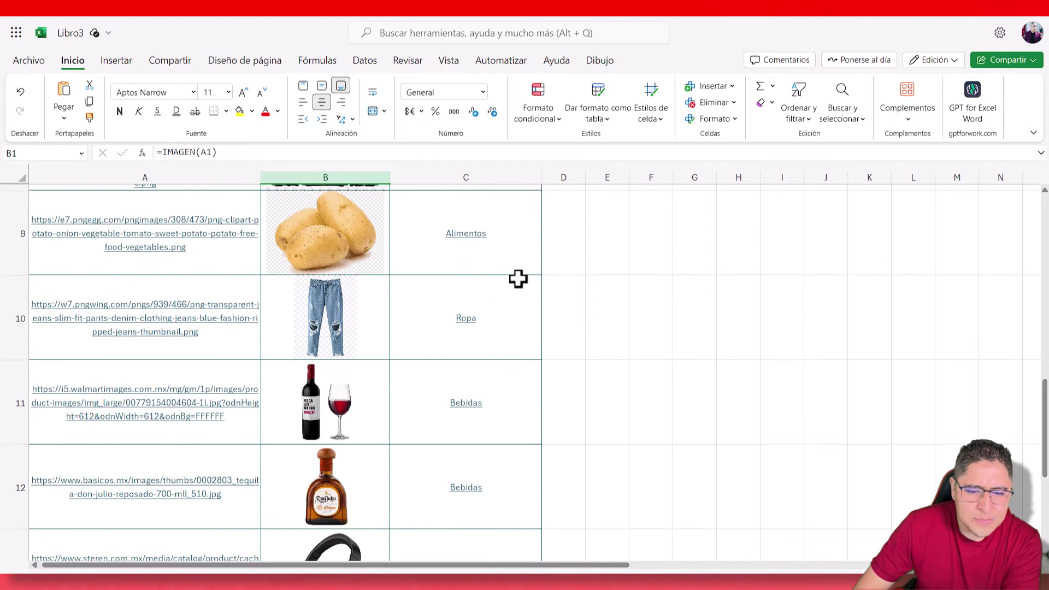
scroll(518, 276, down, 2)
scroll(510, 361, up, 5)
scroll(525, 317, up, 2)
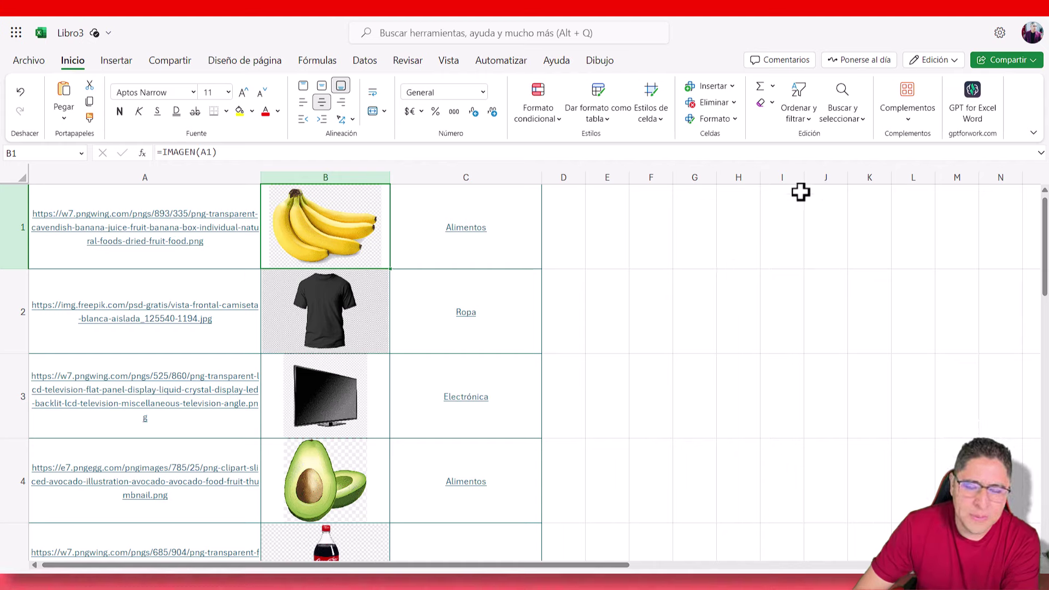
click(458, 236)
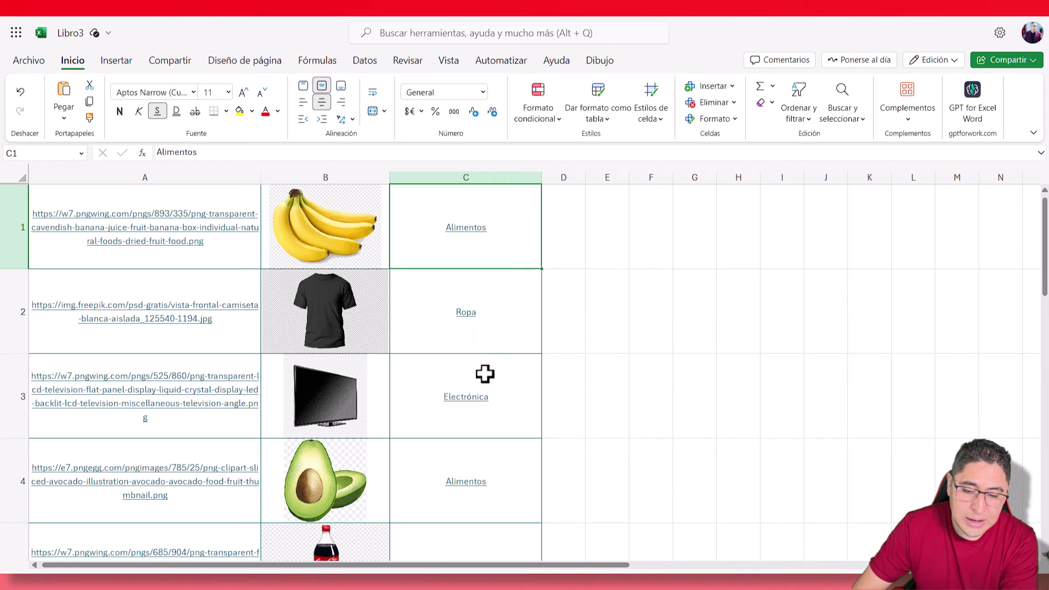
Preview the C1–C4 links: Alimentos, Ropa, Electrónica and Alimentos
click(571, 230)
click(496, 232)
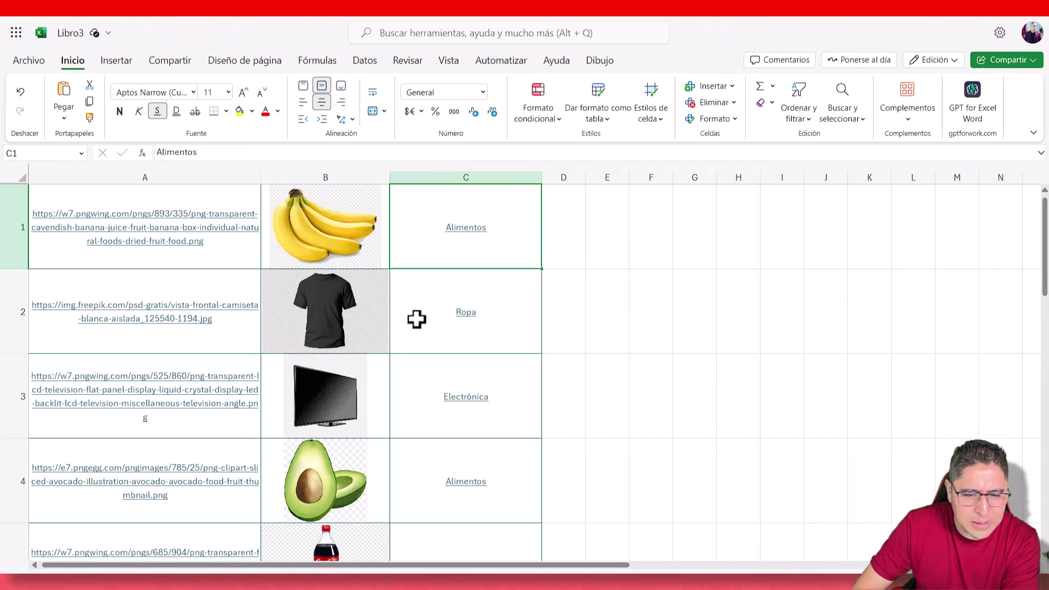
click(420, 317)
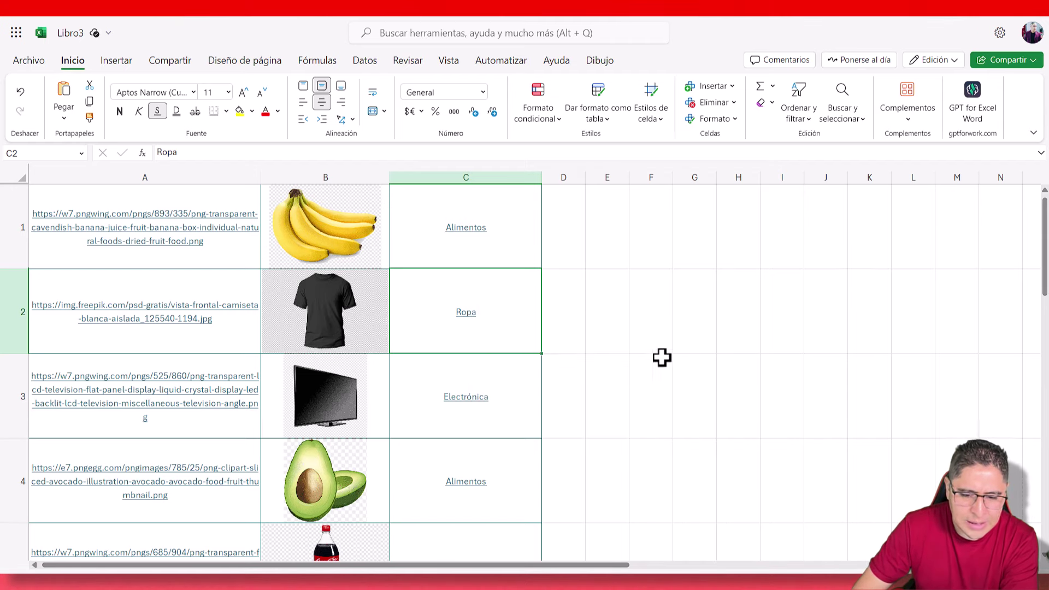
scroll(623, 417, down, 2)
click(524, 278)
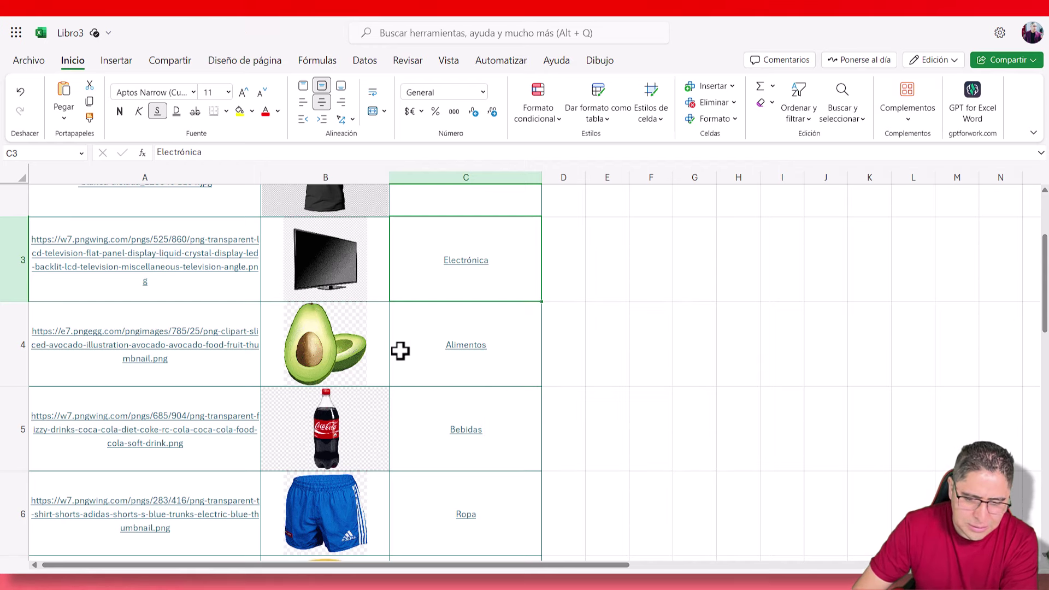
click(427, 375)
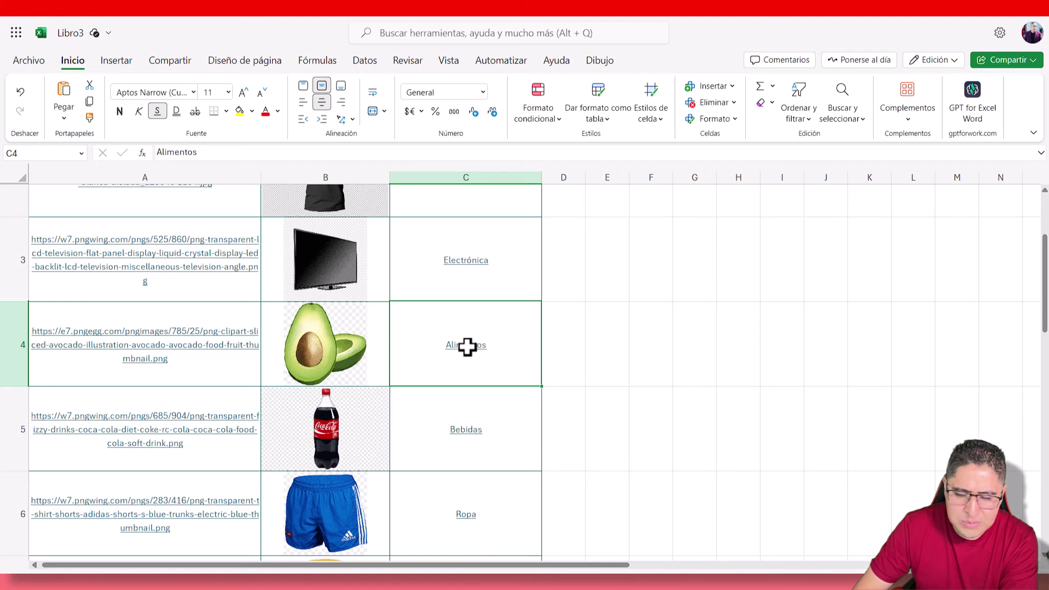
Preview the links further down: Bebidas C5, Ropa C6, Alimentos C7, Electrónica C13, Bebidas C12
scroll(466, 347, down, 2)
scroll(557, 337, down, 3)
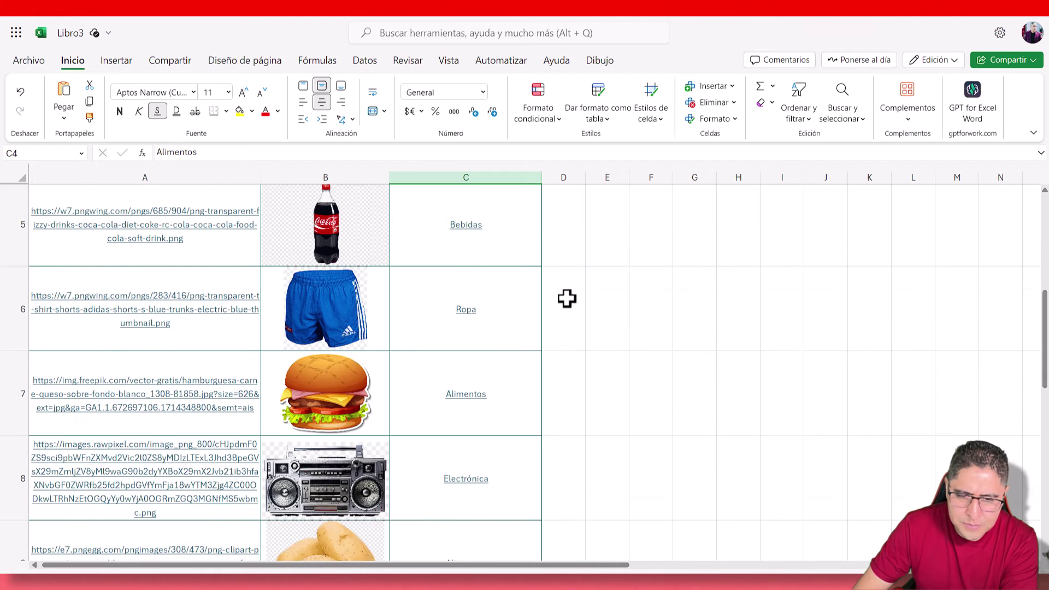
click(528, 252)
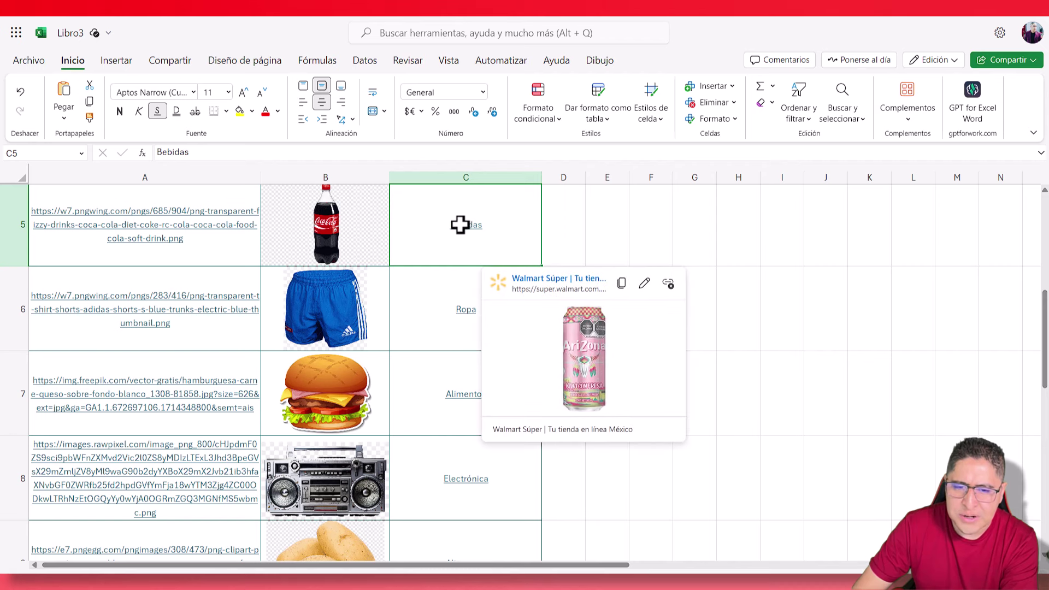
mouse_move(466, 225)
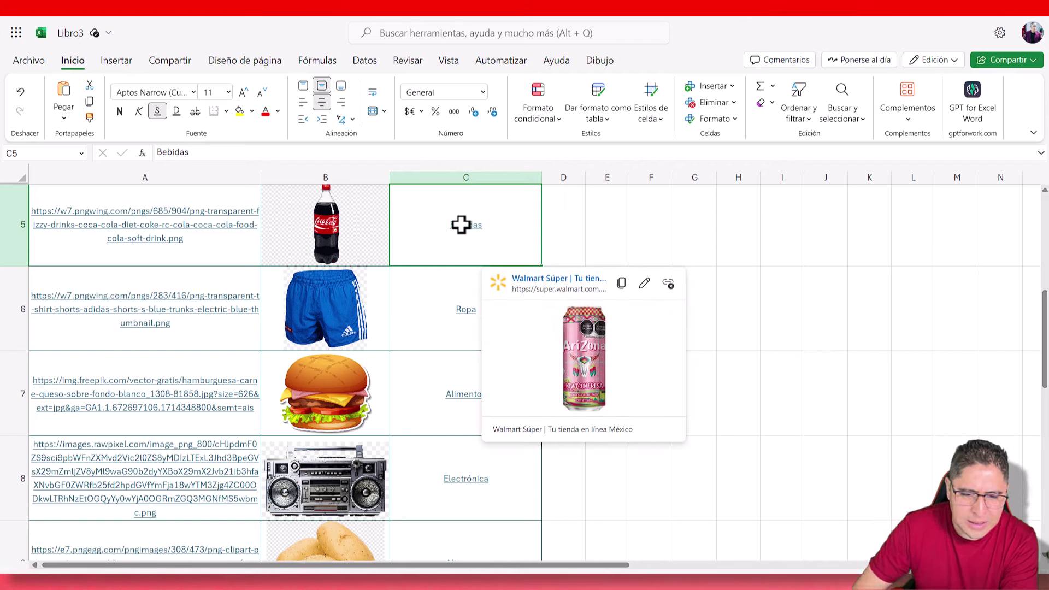
click(440, 322)
scroll(480, 350, down, 3)
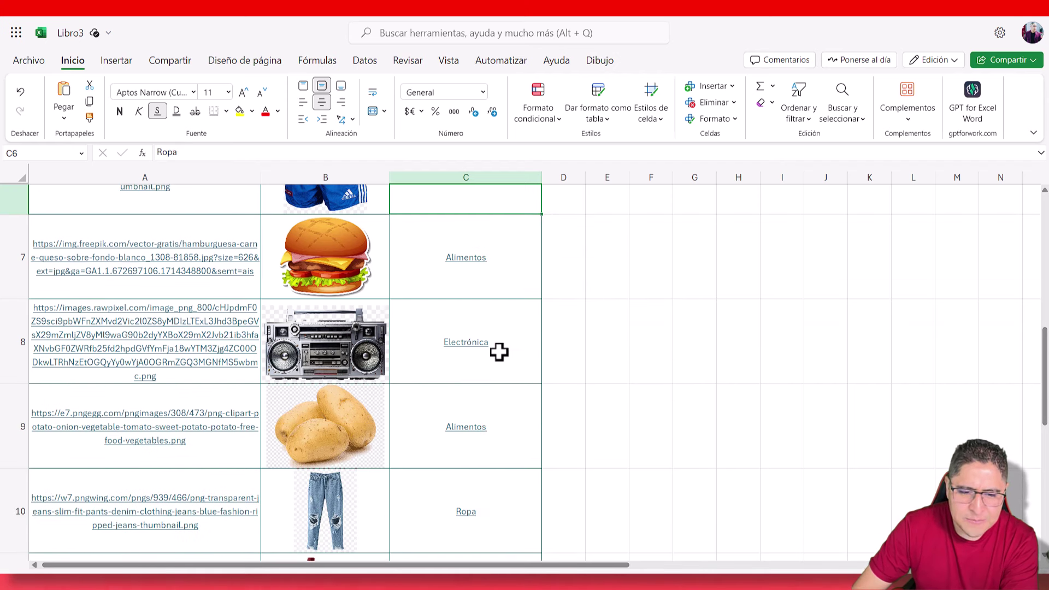
click(451, 269)
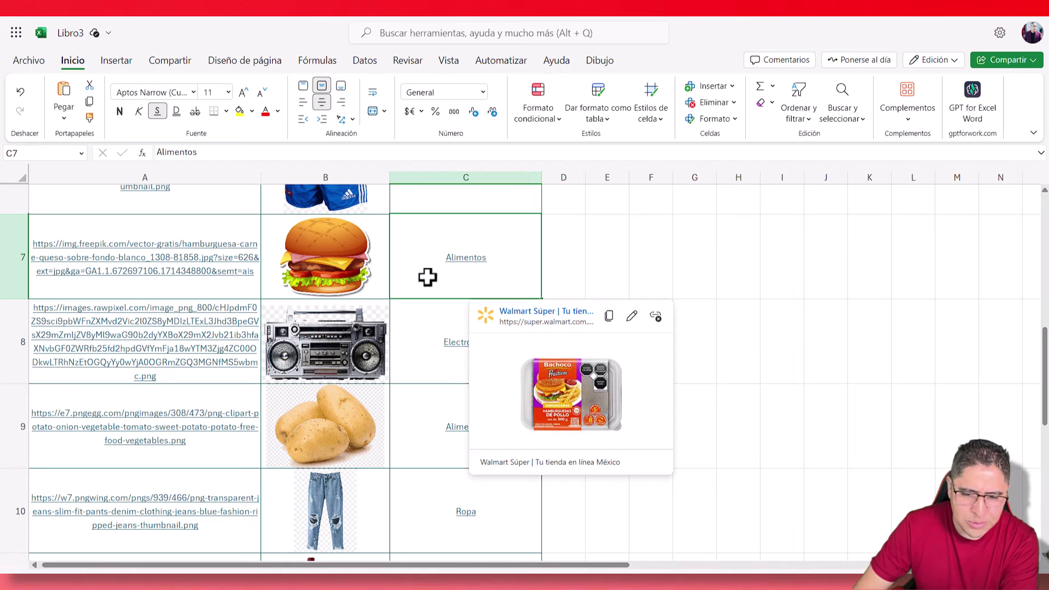
scroll(566, 363, down, 2)
scroll(566, 365, down, 4)
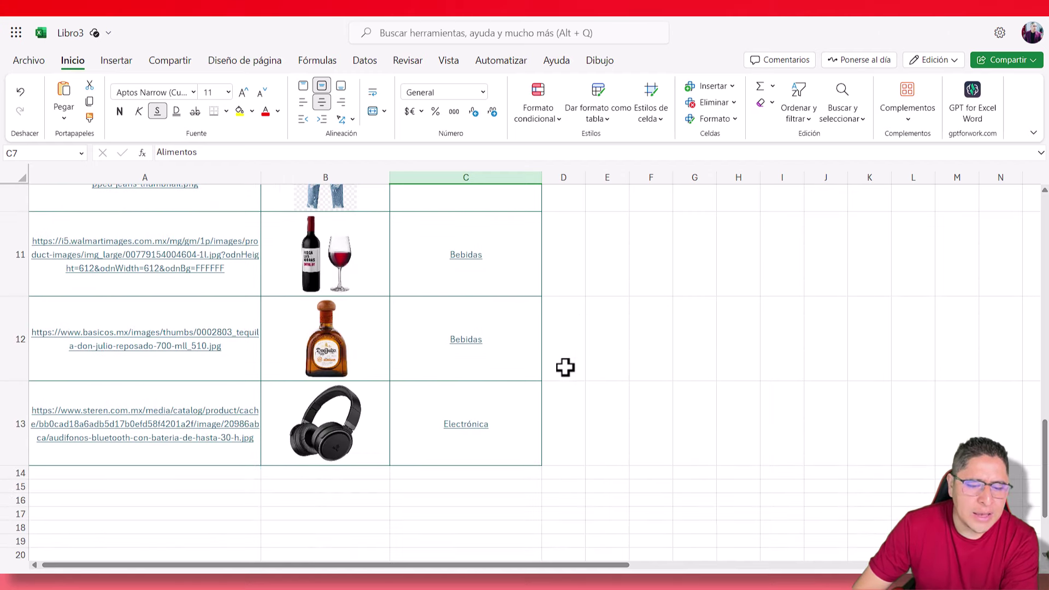
click(485, 449)
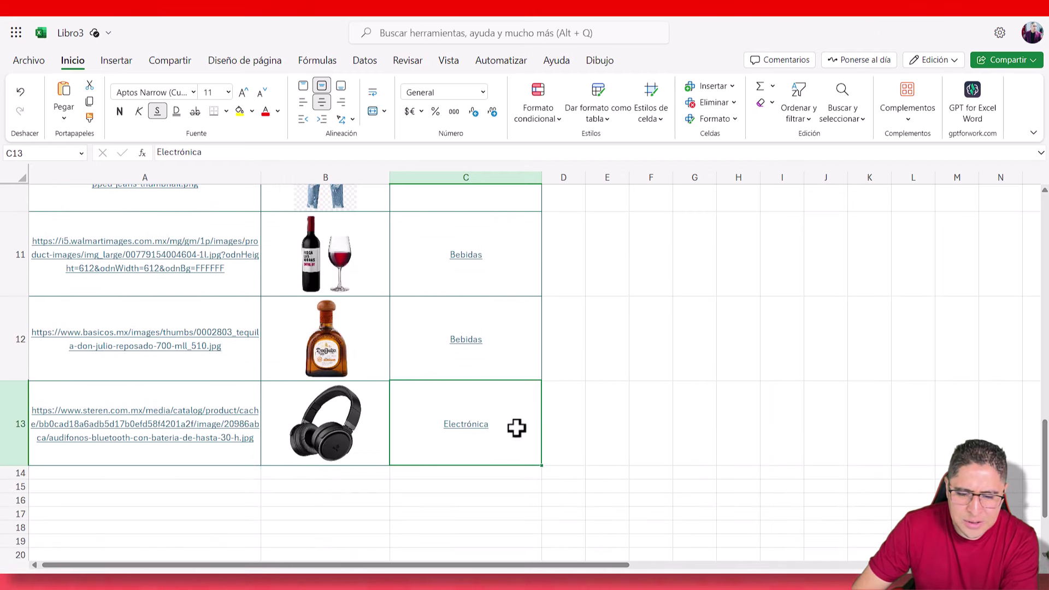
click(487, 346)
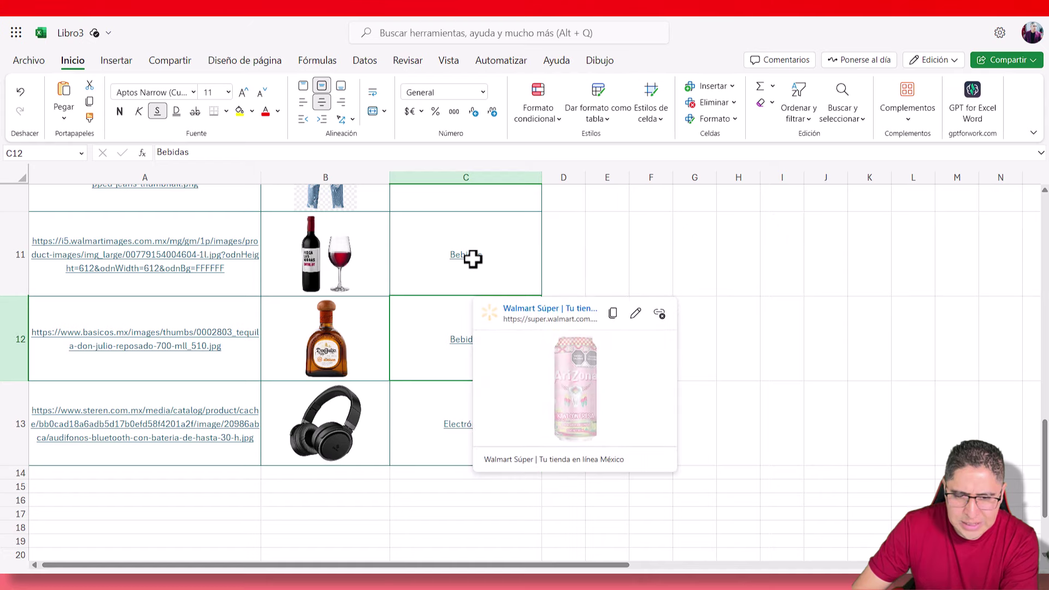
mouse_move(466, 255)
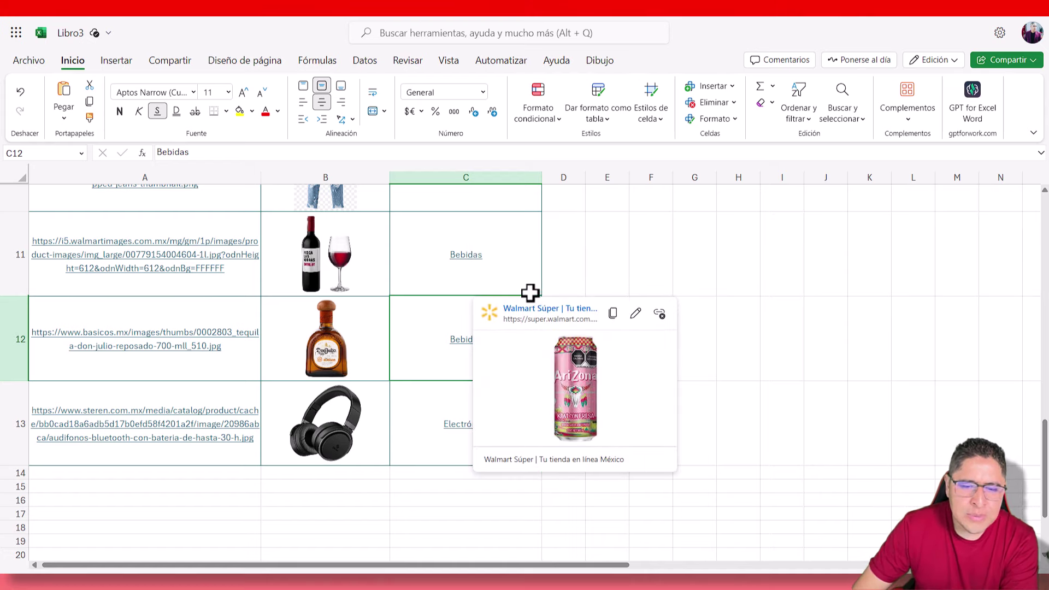
Scroll back to the top of the sheet and return to the Excel grid blog article
scroll(535, 295, up, 4)
scroll(541, 306, up, 3)
scroll(539, 315, up, 2)
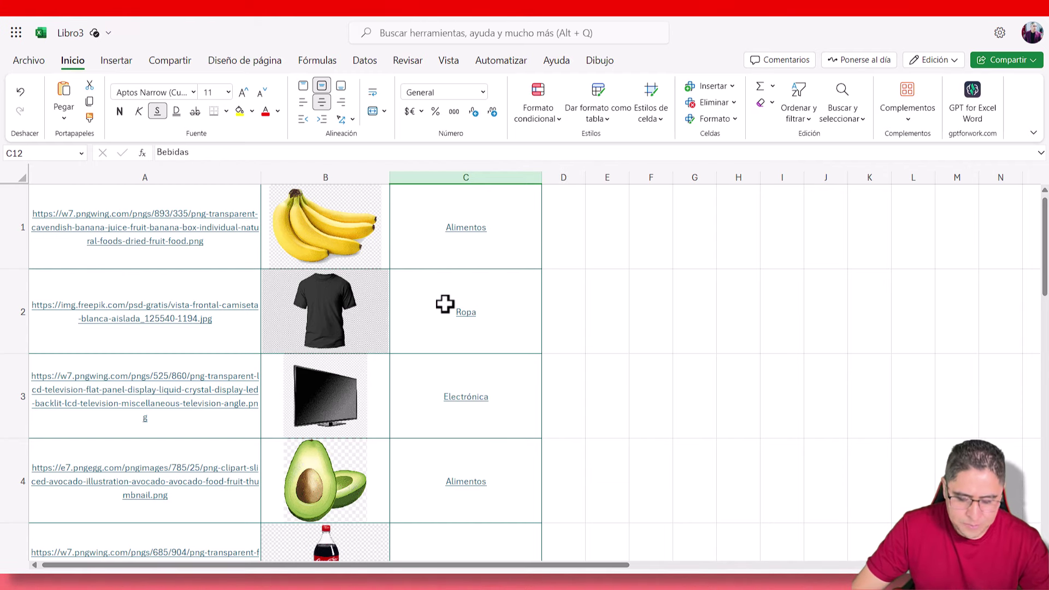
click(590, 289)
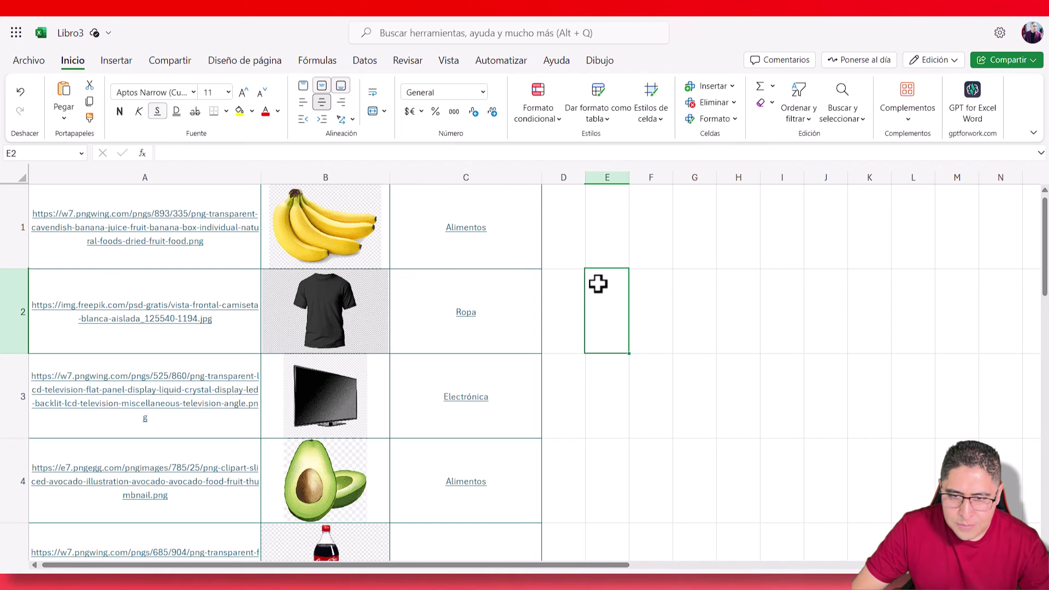
click(109, 28)
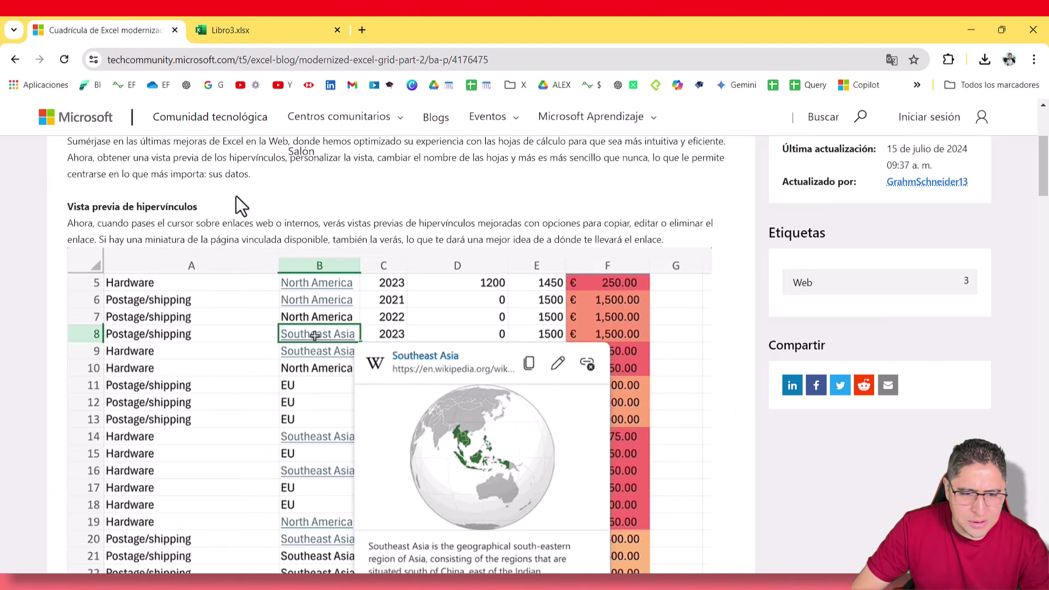
Scroll to 'Ajuste fácilmente el zoom en la barra de estado' and open the Windows Start menu
scroll(255, 219, down, 4)
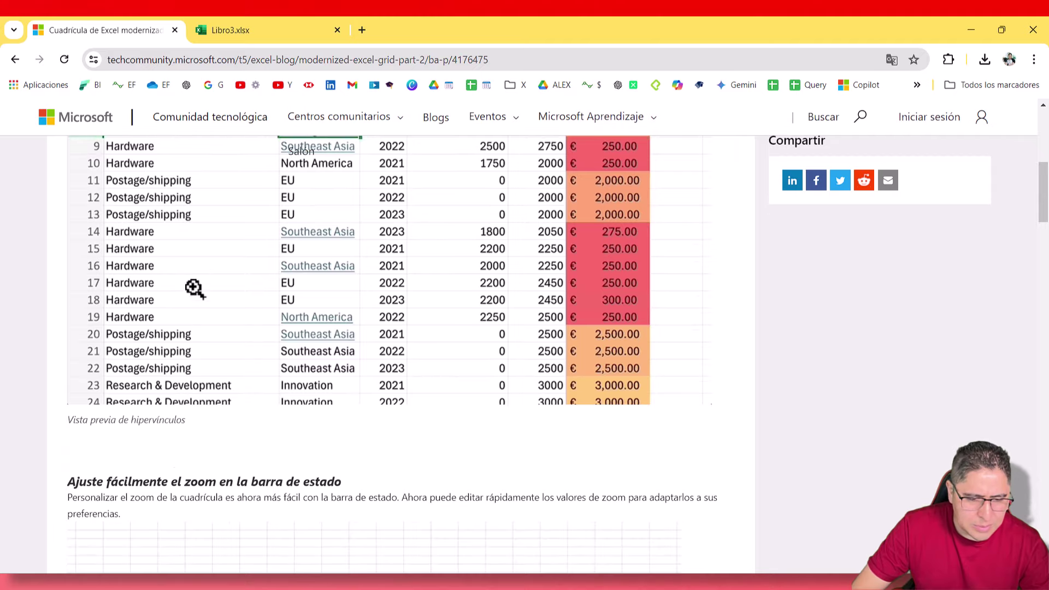
scroll(363, 251, down, 5)
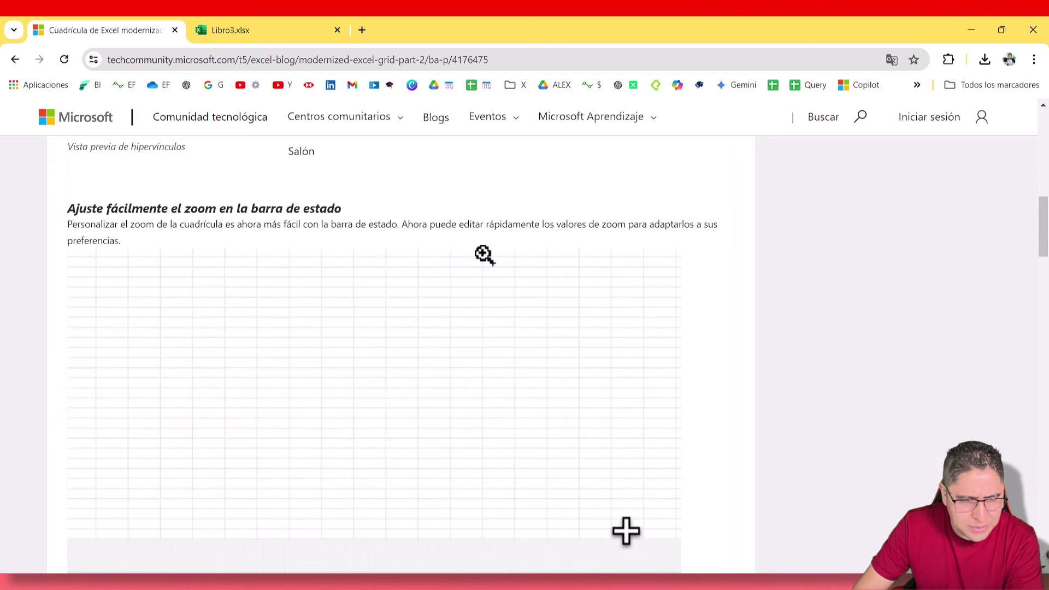
scroll(448, 254, down, 1)
scroll(546, 295, down, 3)
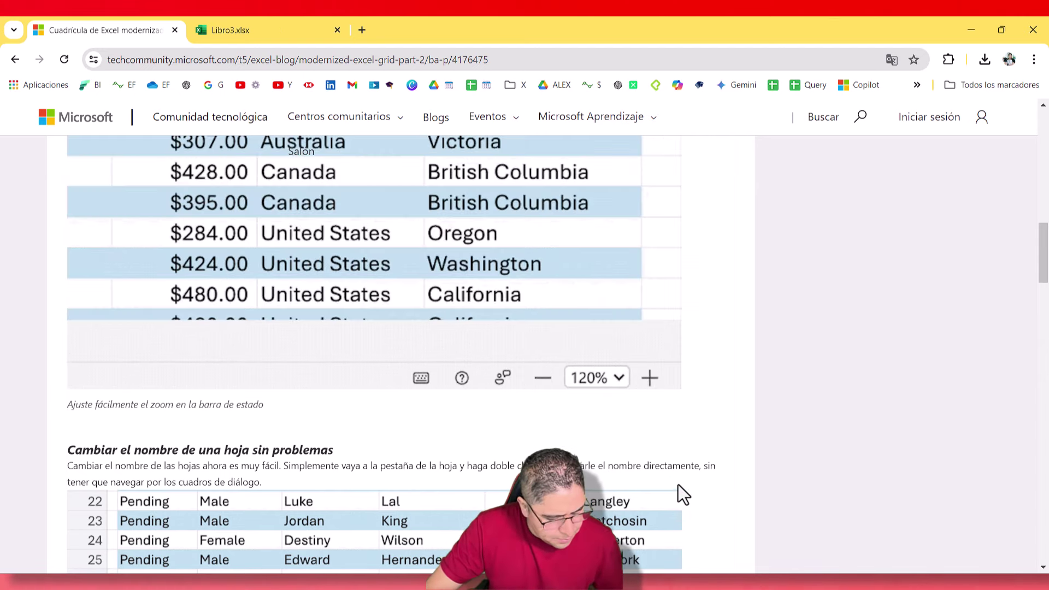
key(super)
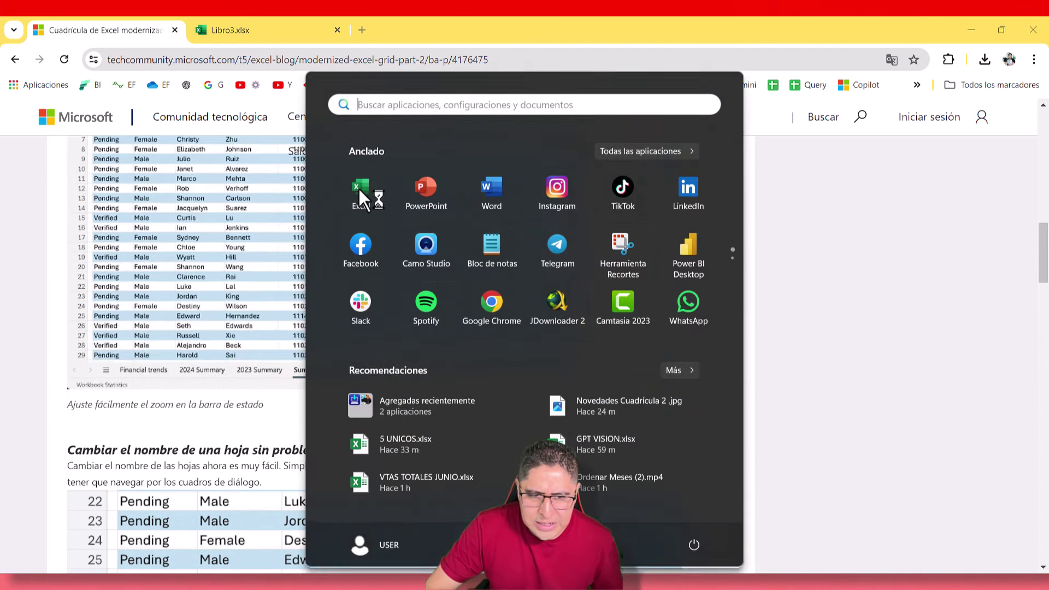
Launch desktop Excel with a blank workbook and zoom the grid out below 100%
click(358, 188)
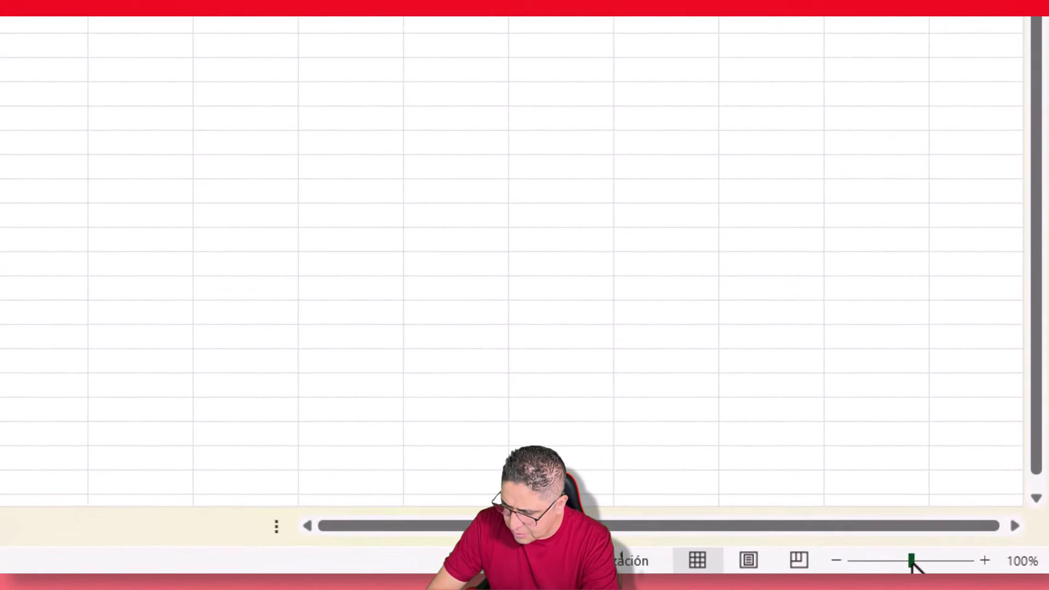
mouse_move(911, 561)
mouse_down()
mouse_move(923, 561)
mouse_move(911, 561)
mouse_up()
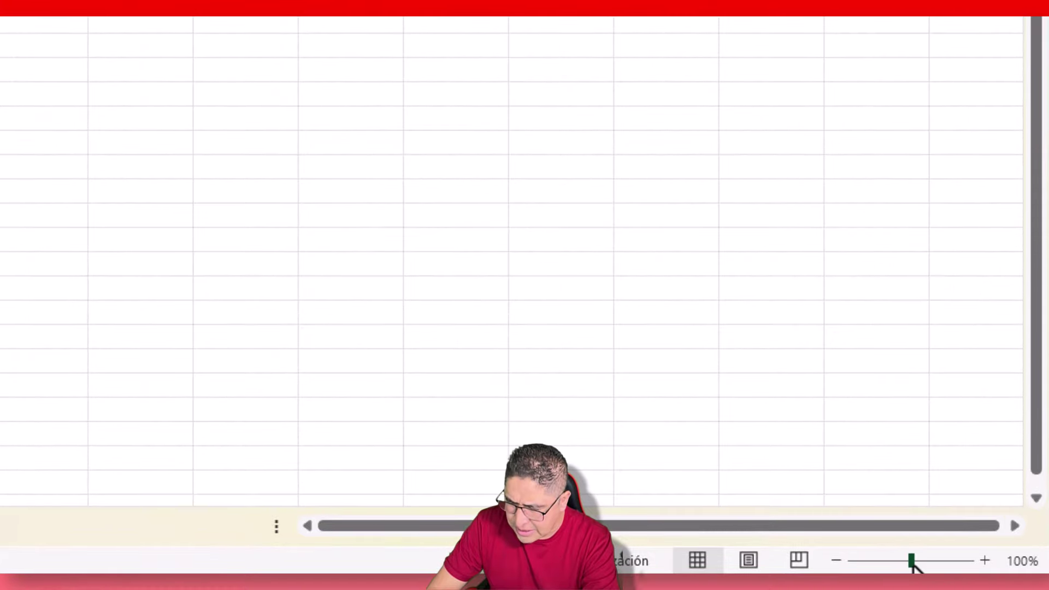
click(836, 563)
click(836, 562)
click(836, 563)
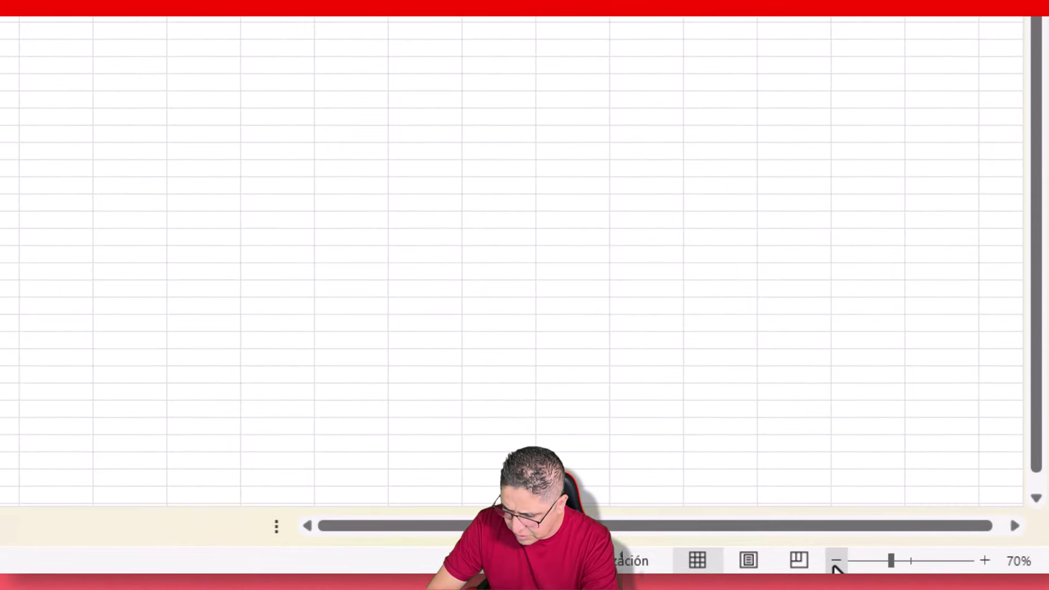
click(836, 563)
Zoom the grid back to 100% and open the Zoom dialog from the percentage label
click(985, 562)
click(985, 562)
click(985, 561)
click(986, 562)
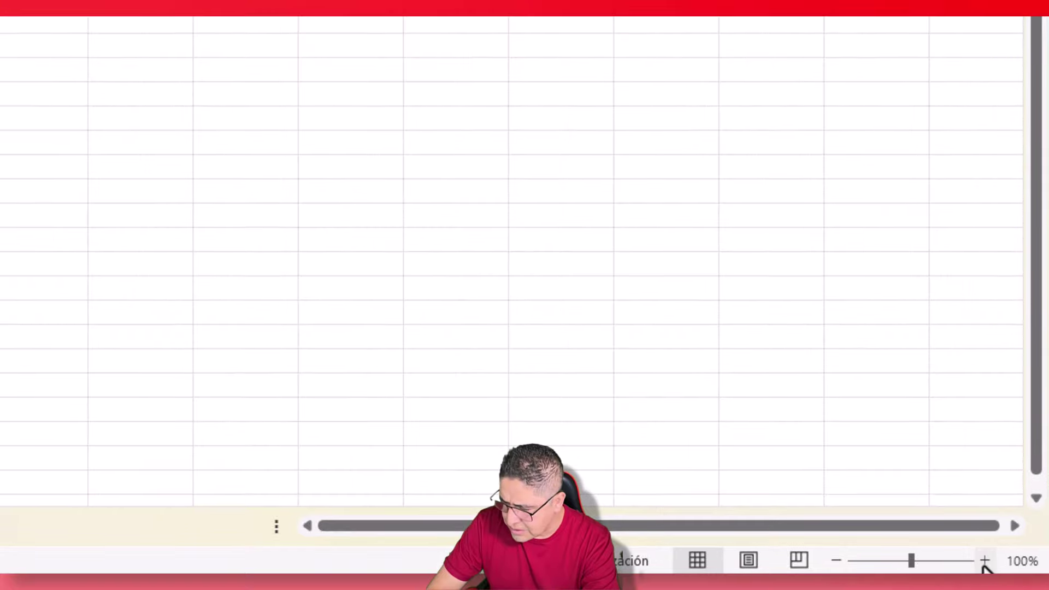
mouse_move(910, 561)
mouse_down()
mouse_move(927, 560)
mouse_move(887, 561)
mouse_move(934, 561)
mouse_move(871, 561)
mouse_move(953, 561)
mouse_move(902, 561)
mouse_move(911, 561)
mouse_up()
click(1020, 561)
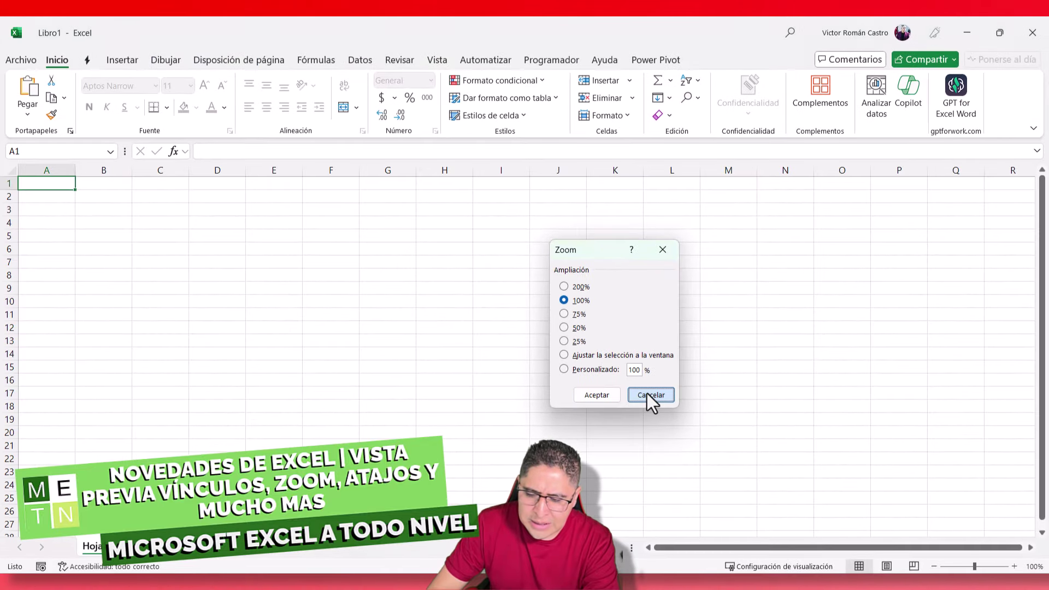
Cancel the Zoom dialog and set the Libro3 sheet in the browser to 100% zoom
click(335, 254)
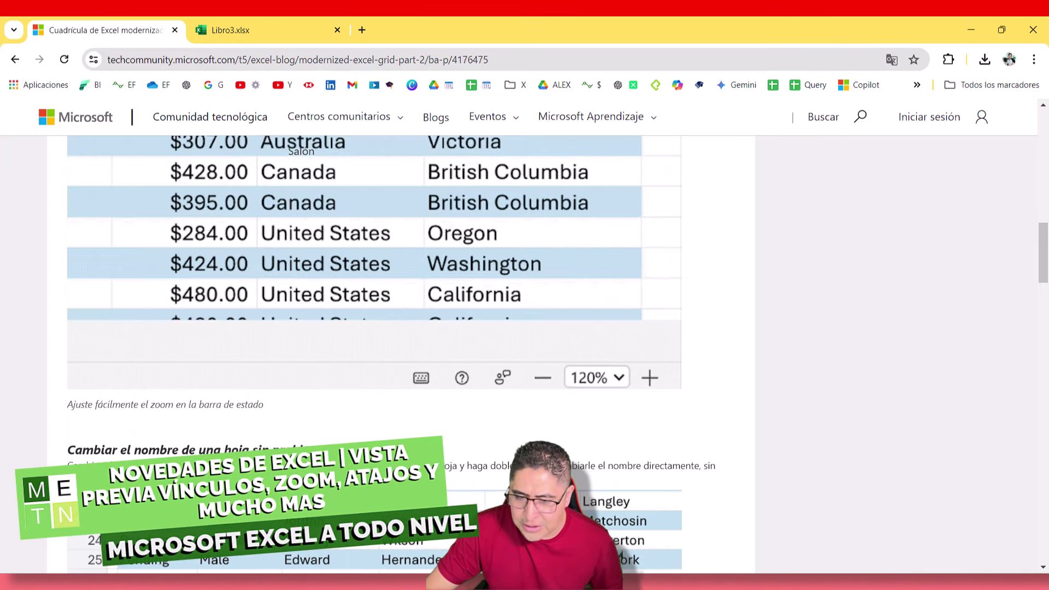
click(265, 30)
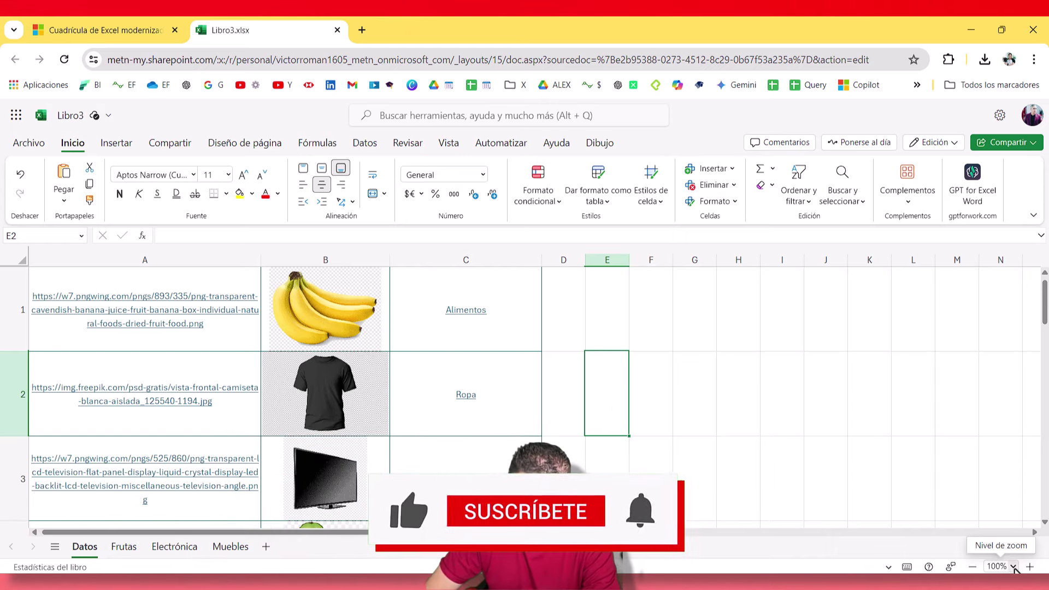
click(1014, 569)
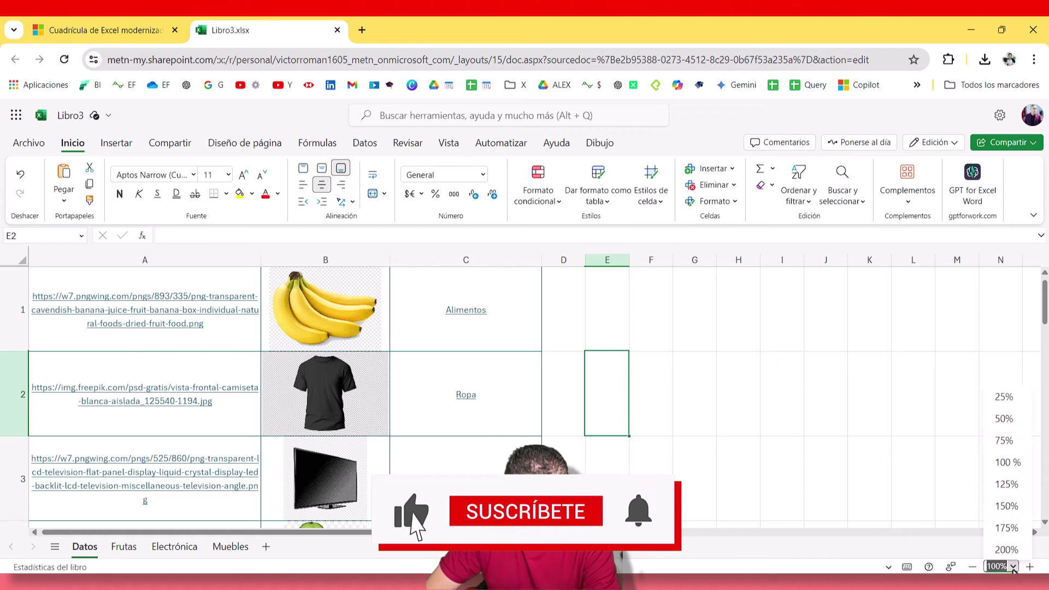
click(1008, 462)
Choose 125%, then 200%, then 25% from the zoom dropdown
click(1014, 567)
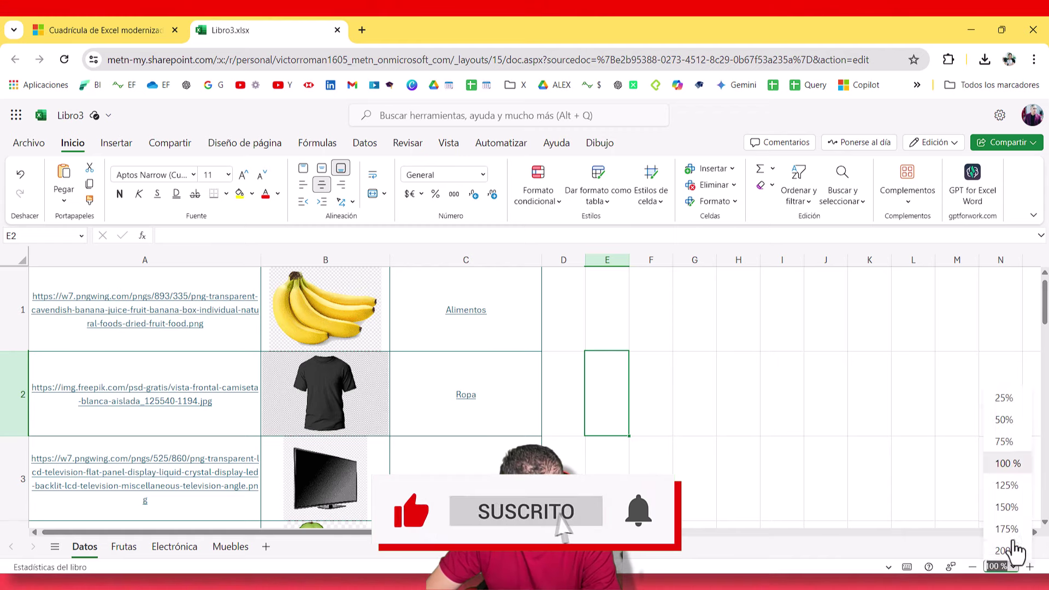
click(1008, 484)
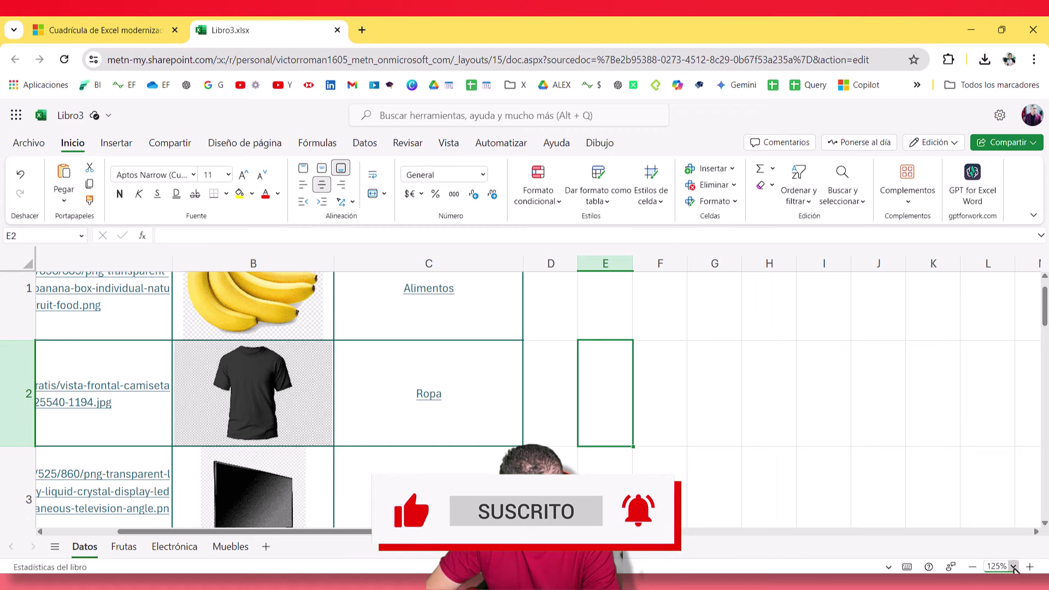
click(1007, 567)
click(1000, 399)
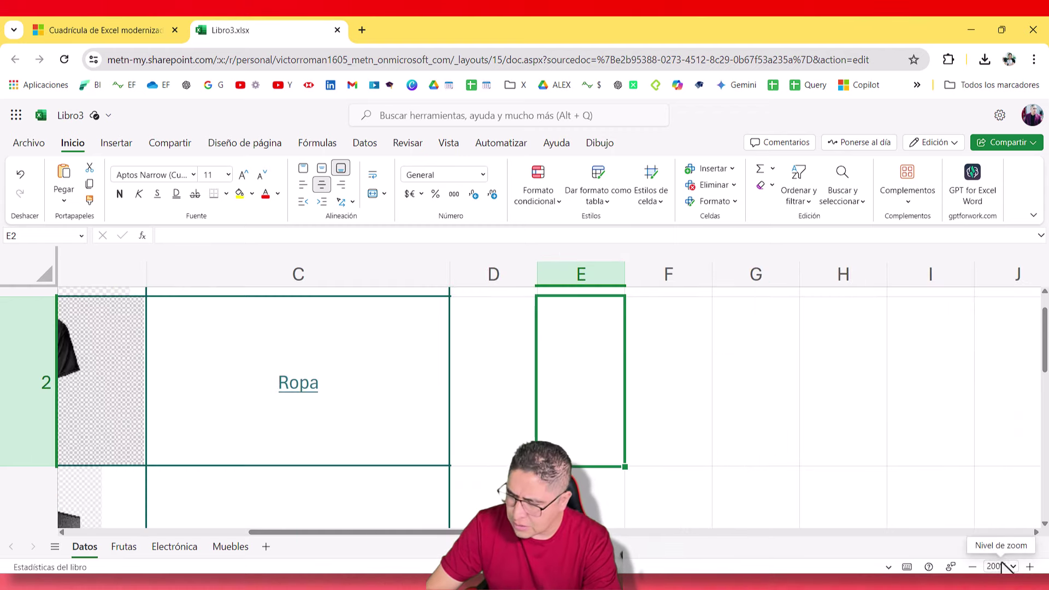
click(1004, 566)
click(1004, 397)
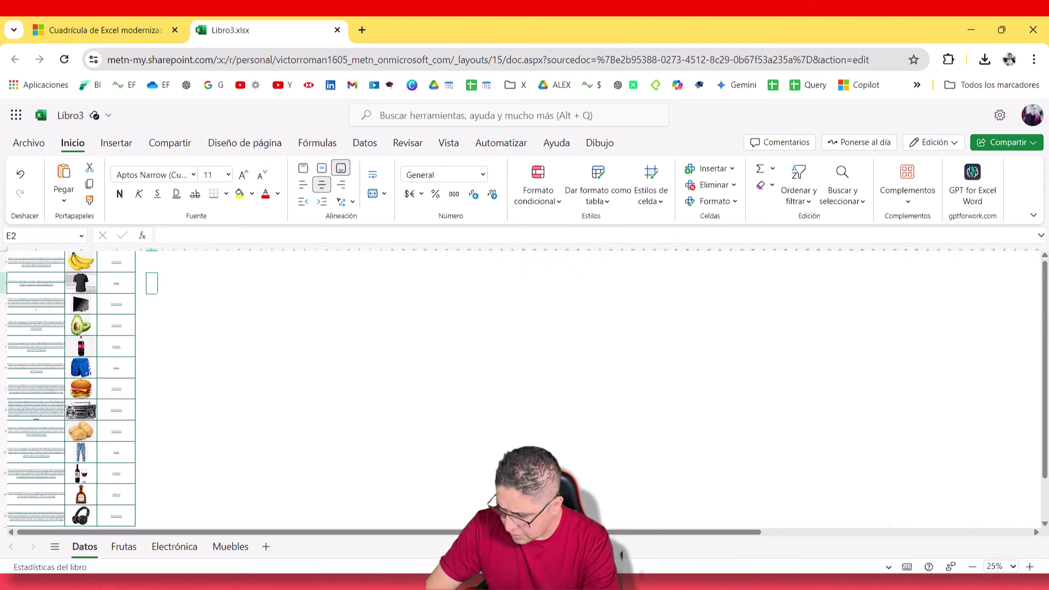
Step the zoom up through 70% to 110%, then back down to 100%
click(1031, 567)
click(1031, 567)
click(1031, 567)
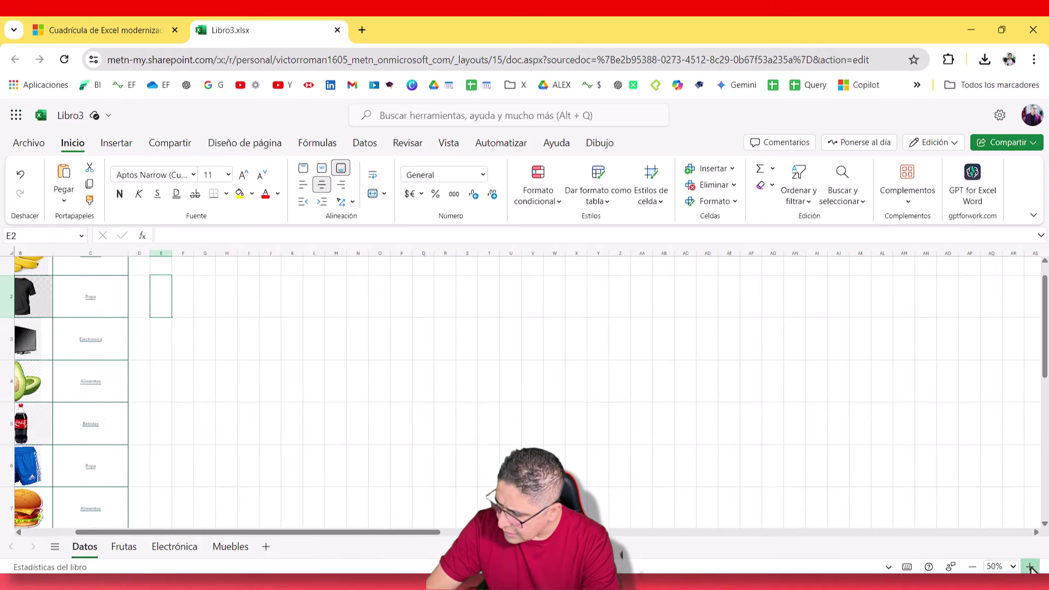
click(1031, 567)
click(1031, 567)
click(1031, 567)
click(1031, 567)
click(1031, 567)
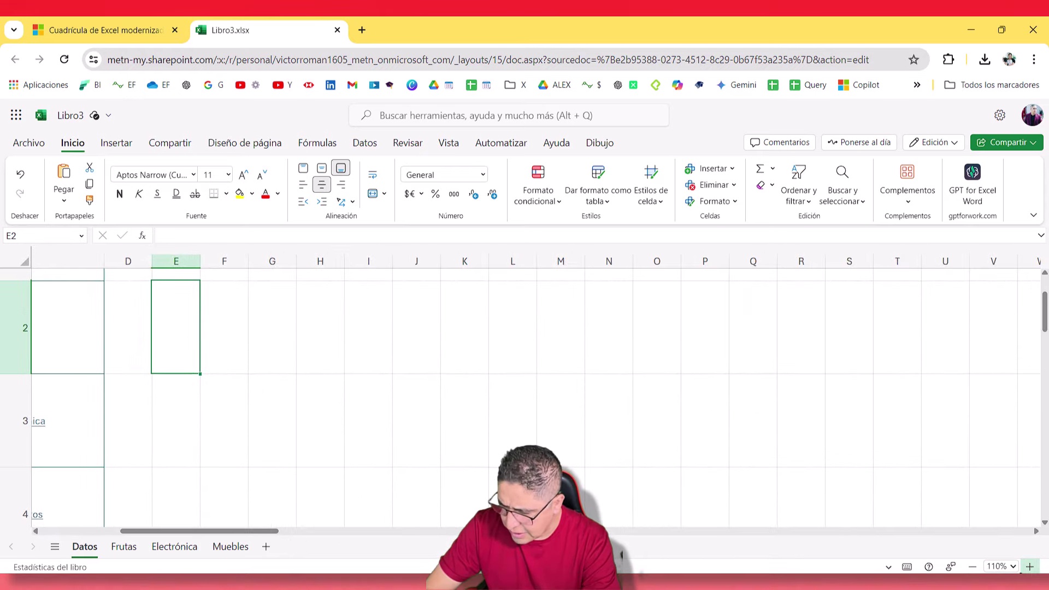
click(972, 567)
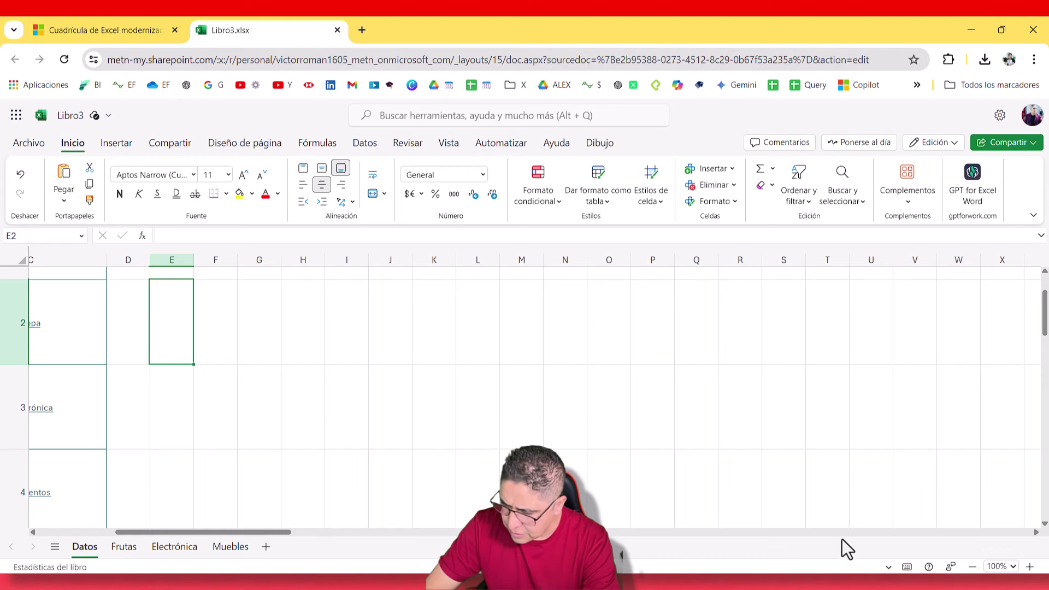
Return to the blank Libro1 worksheet in desktop Excel
click(830, 532)
click(829, 534)
drag(445, 533, 84, 541)
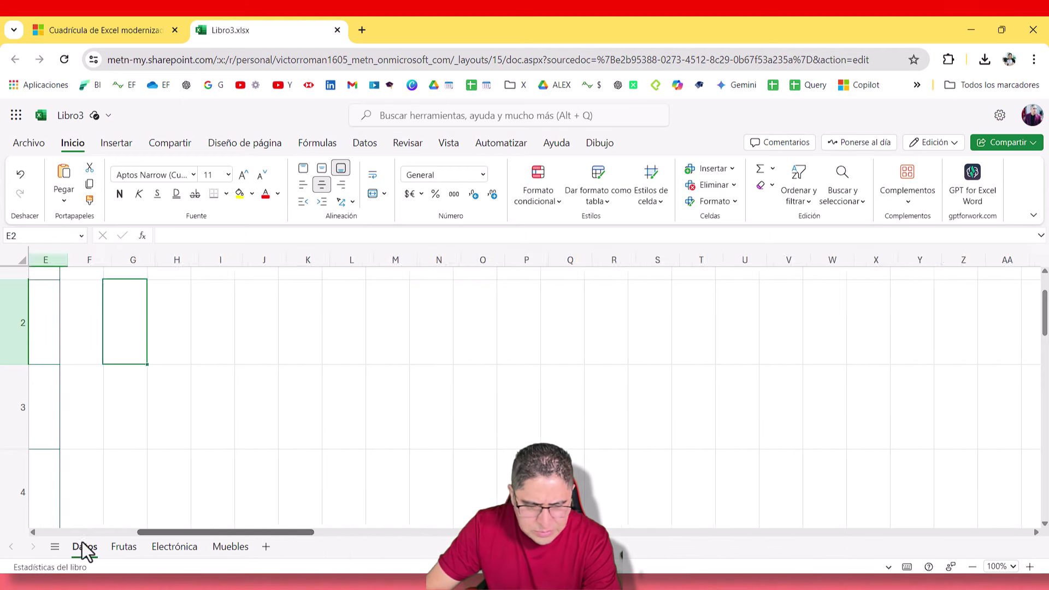
scroll(328, 481, up, 2)
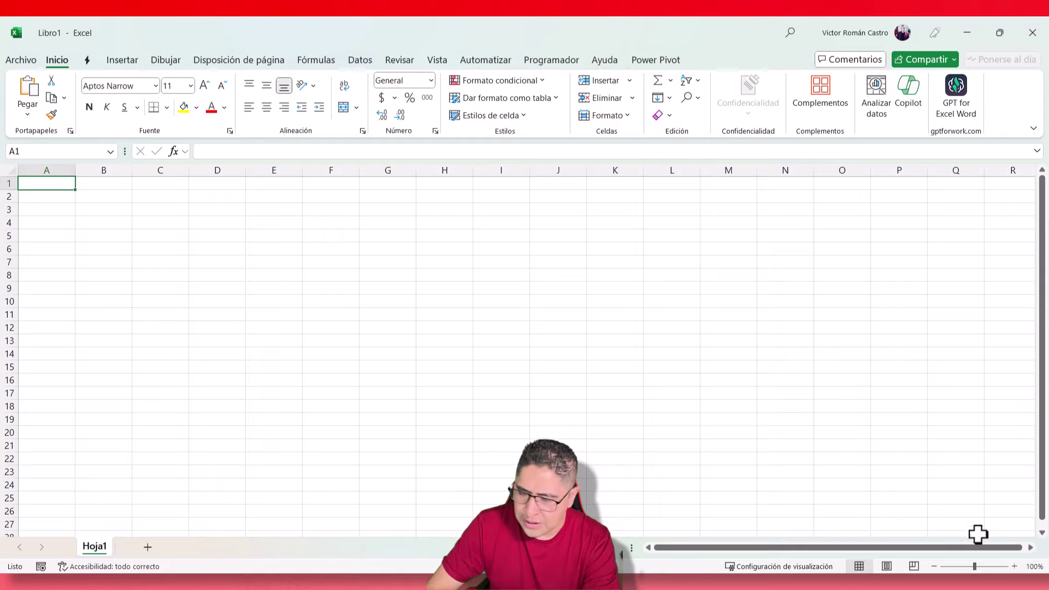
Open desktop Excel's Zoom dialog from the 100% label and close it unchanged
click(1036, 566)
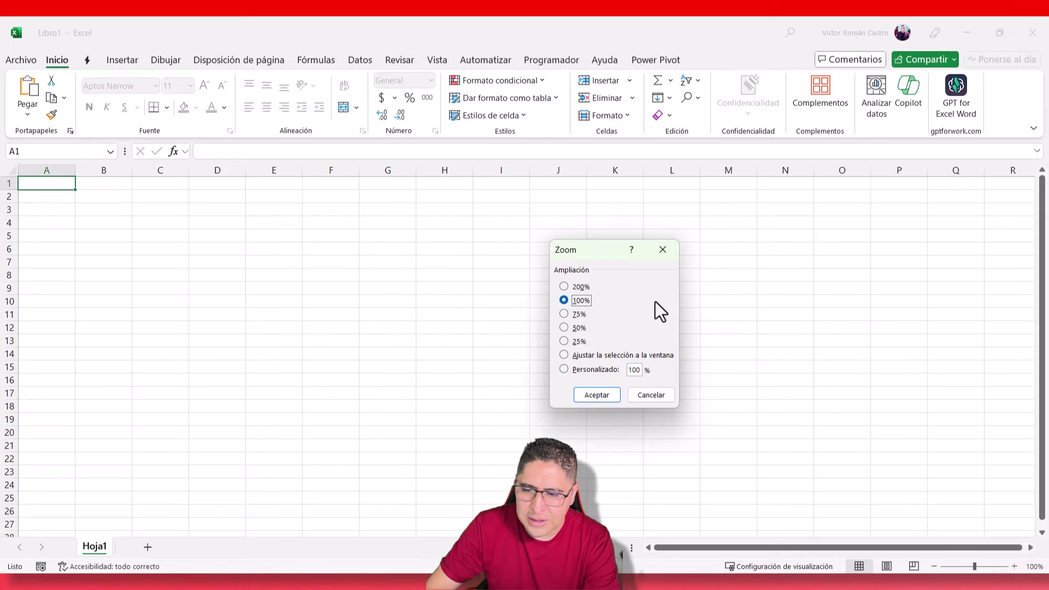
click(666, 250)
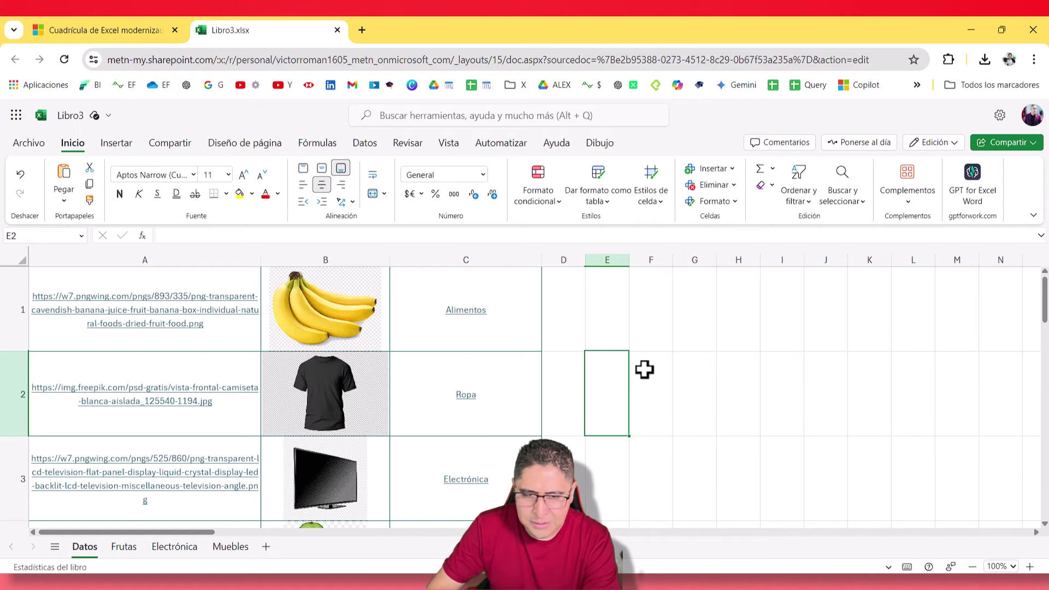
Scroll the blog article to 'Cambiar el nombre de una hoja sin problemas'
click(98, 30)
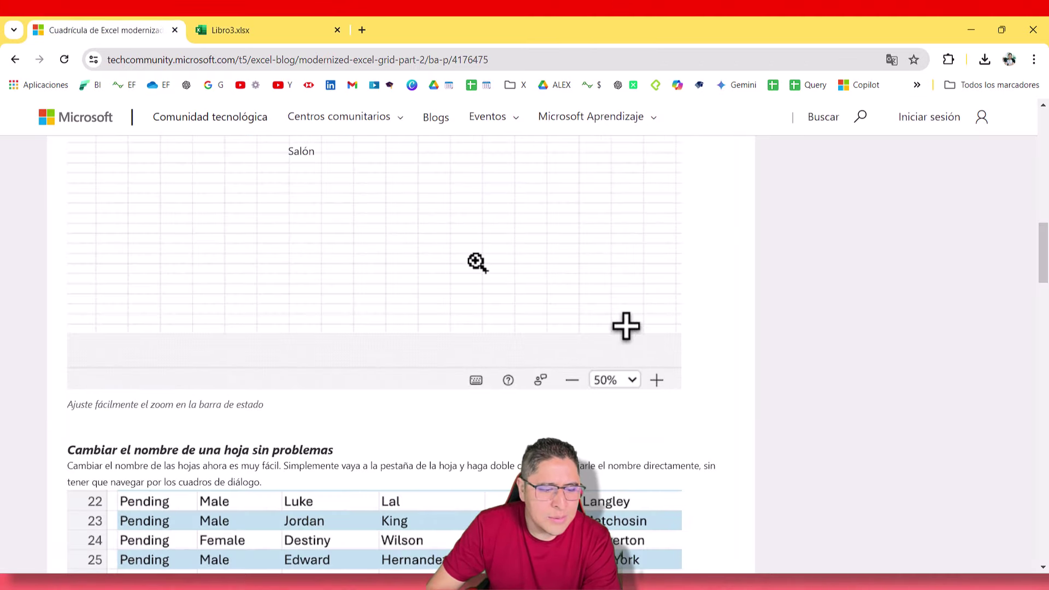
scroll(476, 262, up, 4)
scroll(475, 253, up, 1)
scroll(474, 252, down, 5)
scroll(488, 253, down, 5)
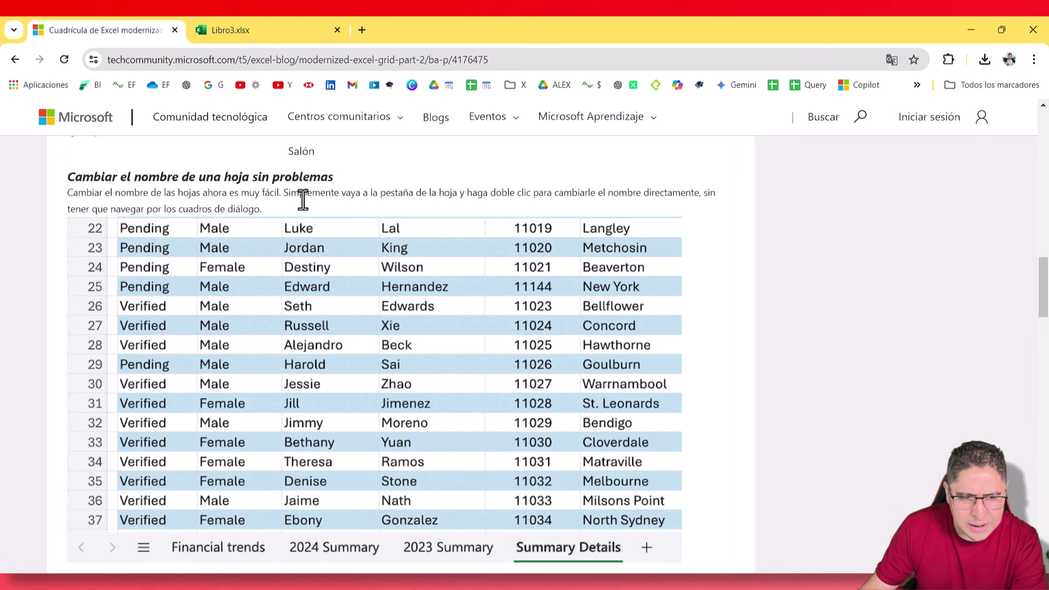
scroll(311, 208, down, 3)
scroll(301, 279, down, 1)
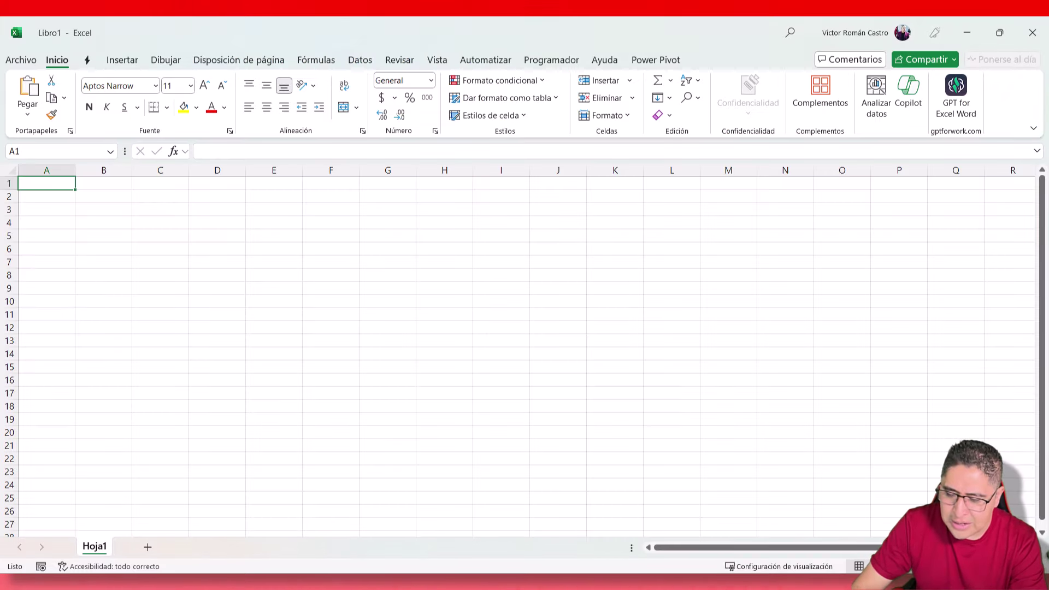
Add three new sheets so the workbook runs through Hoja4
click(146, 548)
click(187, 549)
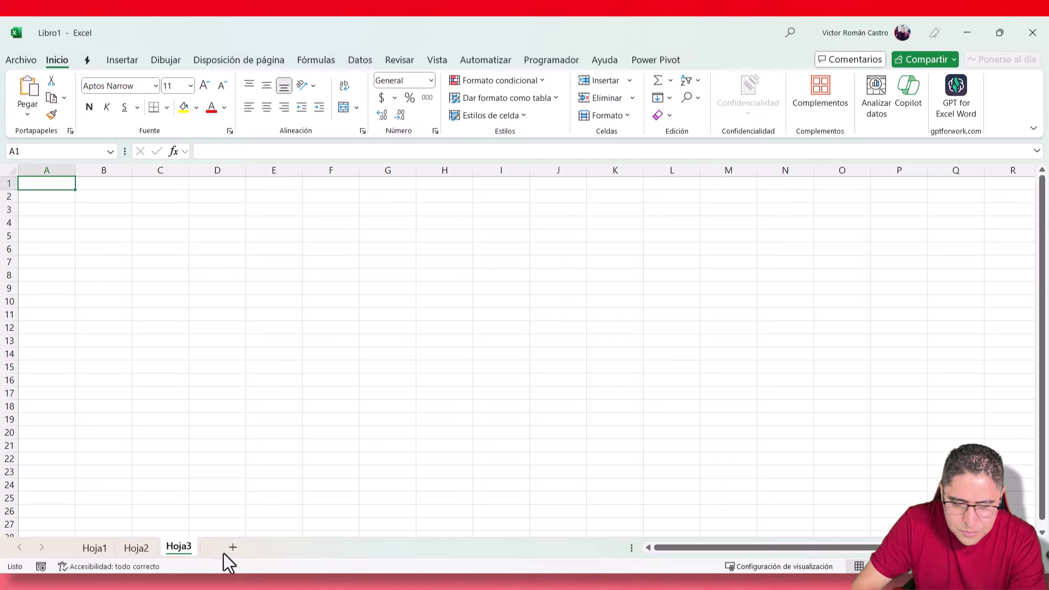
click(241, 543)
Rename Hoja1 to 'Informe', correcting the 'Informer' typo
click(103, 545)
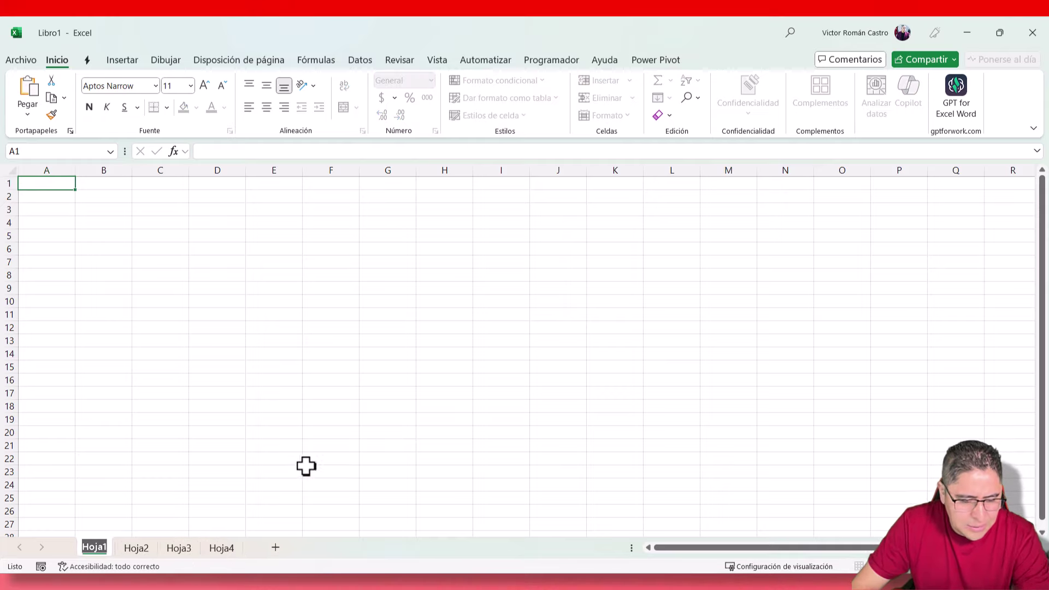
text(Informer)
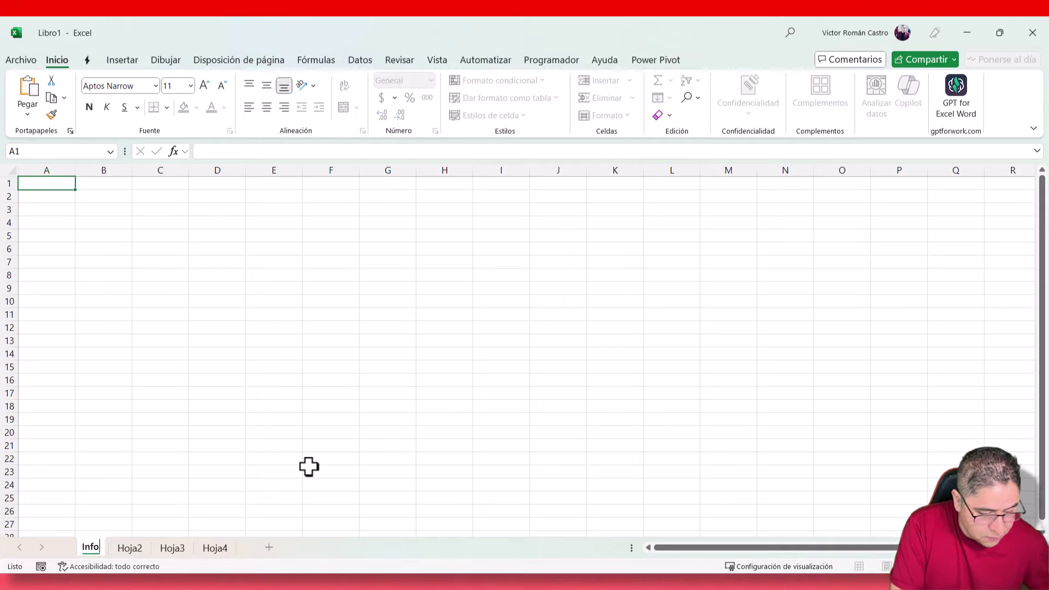
key(Return)
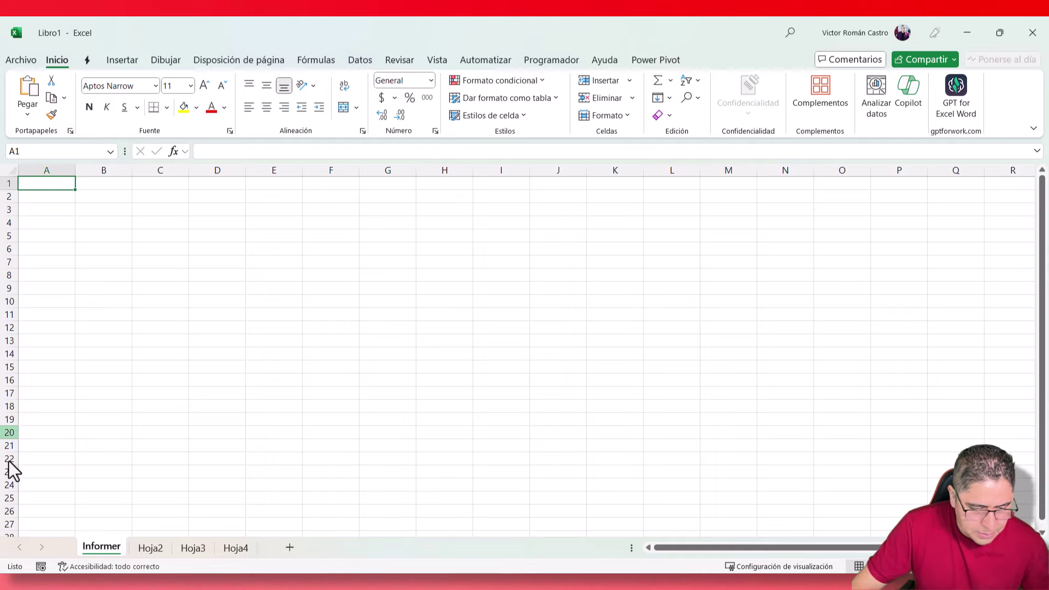
double_click(106, 535)
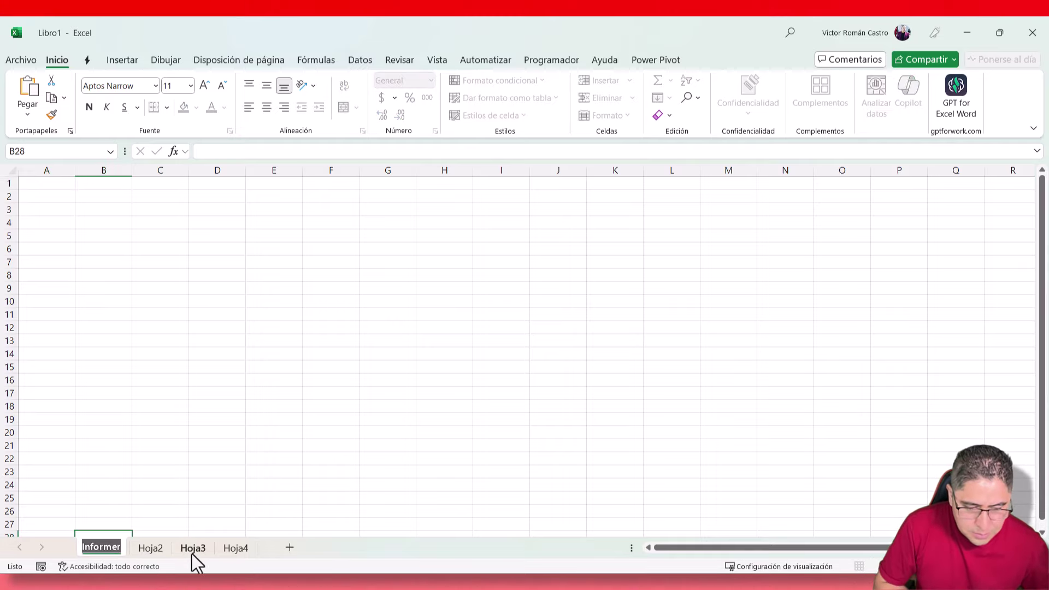
key(BackSpace)
key(Return)
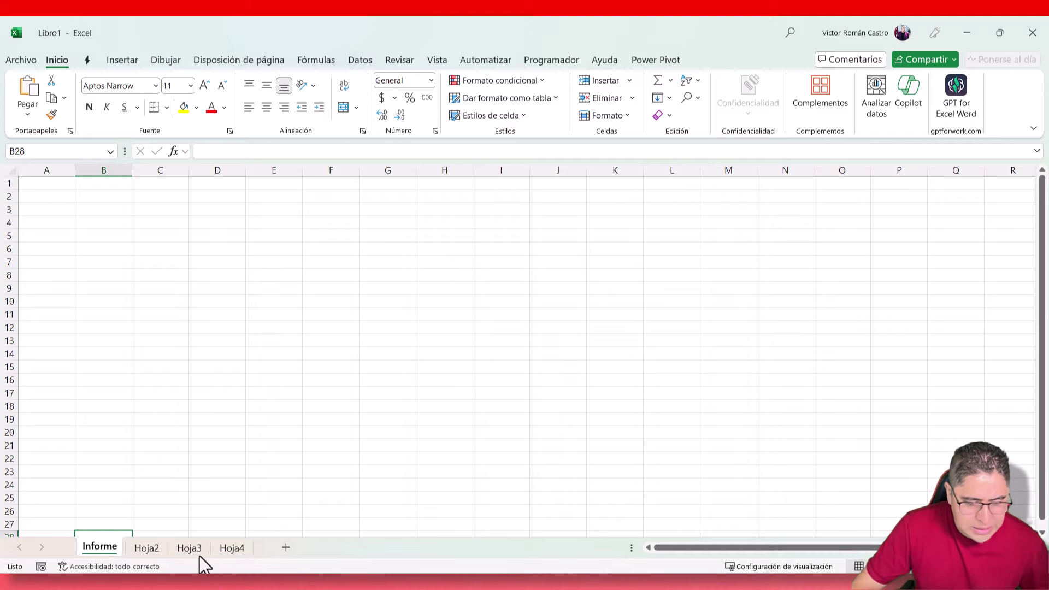
Rename Hoja2 to 'Informe 2' and Hoja3 to 'Conclusiones', then return to the browser
click(138, 548)
right_click(138, 549)
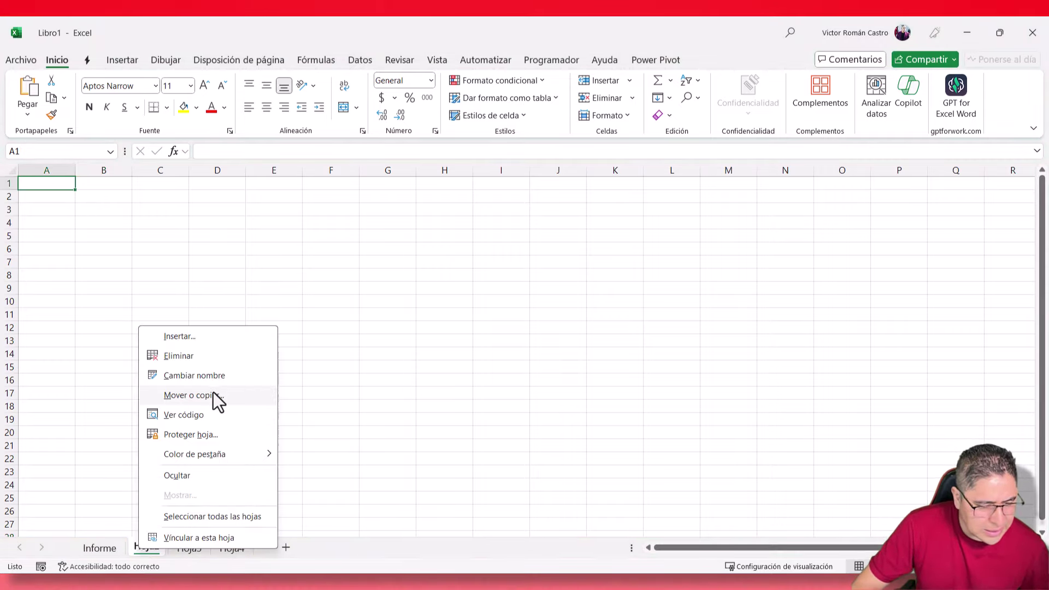
click(240, 377)
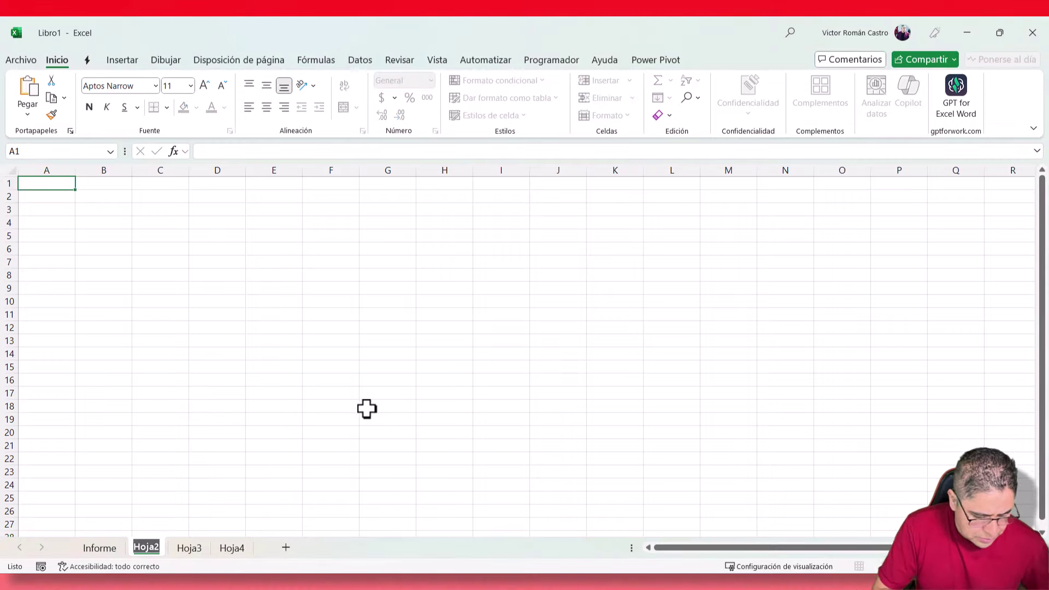
text(Informe 2)
key(Return)
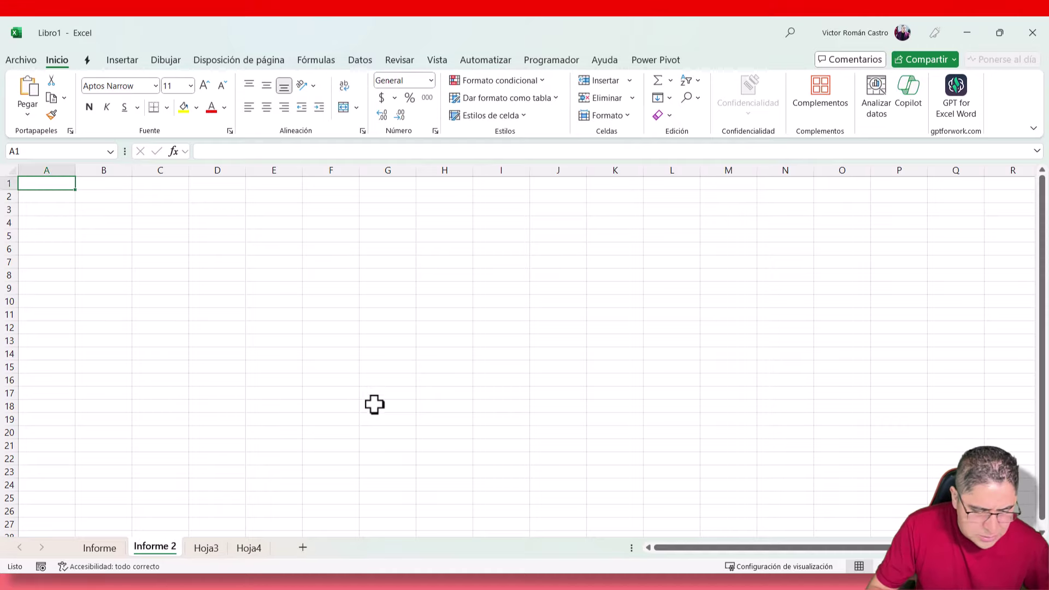
double_click(207, 548)
text(Co)
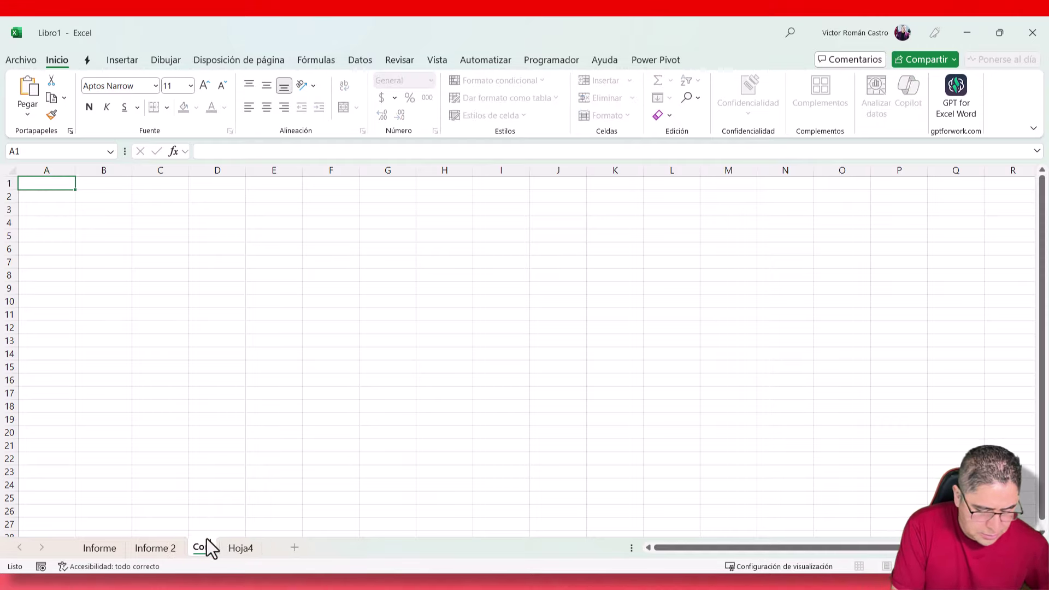
text(stosiones)
key(Return)
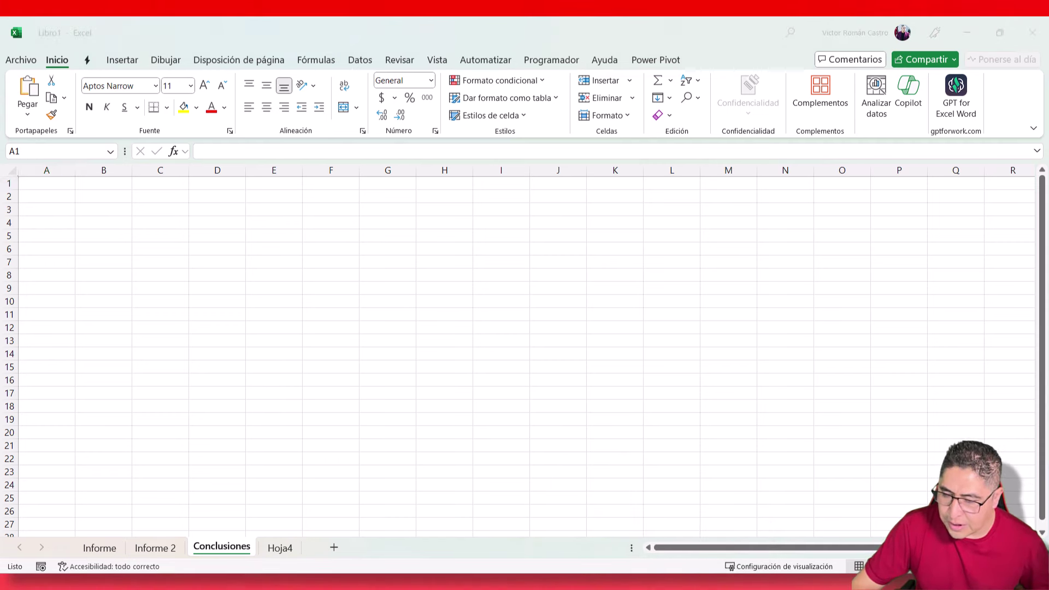
click(601, 582)
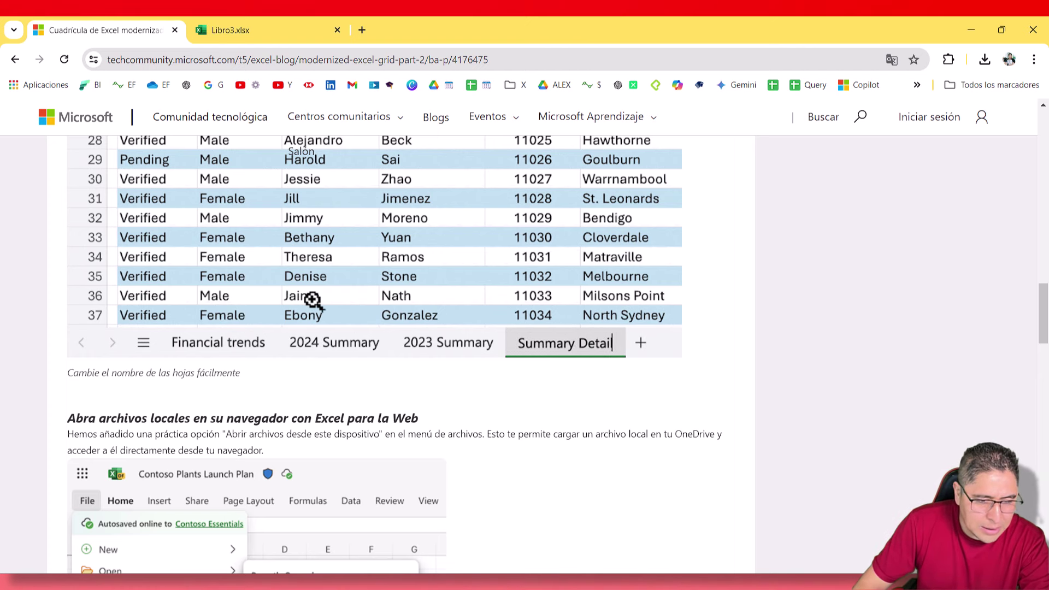
Rename Libro3's Muebles sheet to 'Alimentos'
click(300, 30)
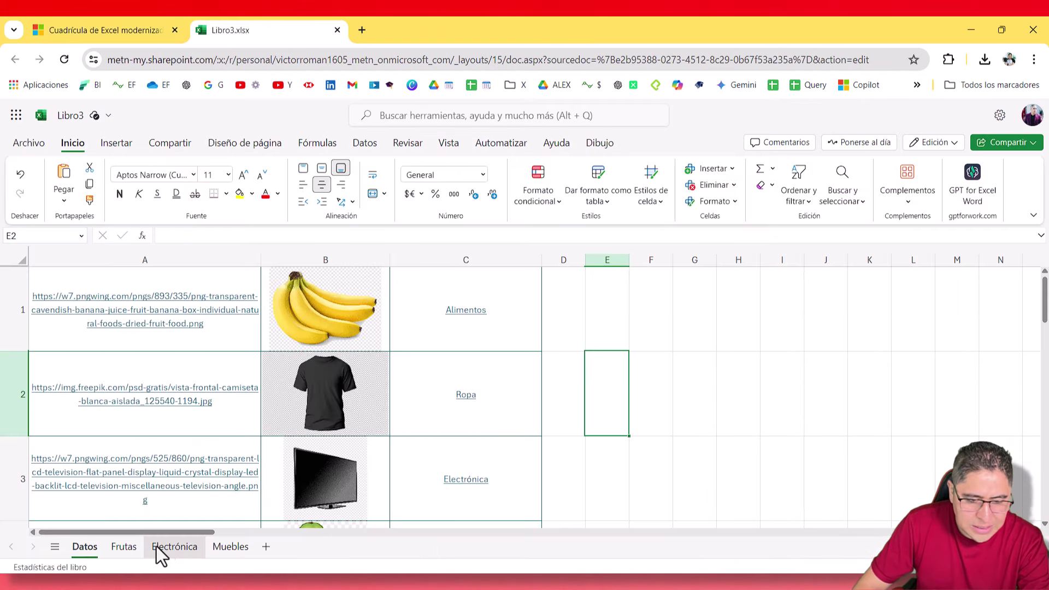
click(232, 548)
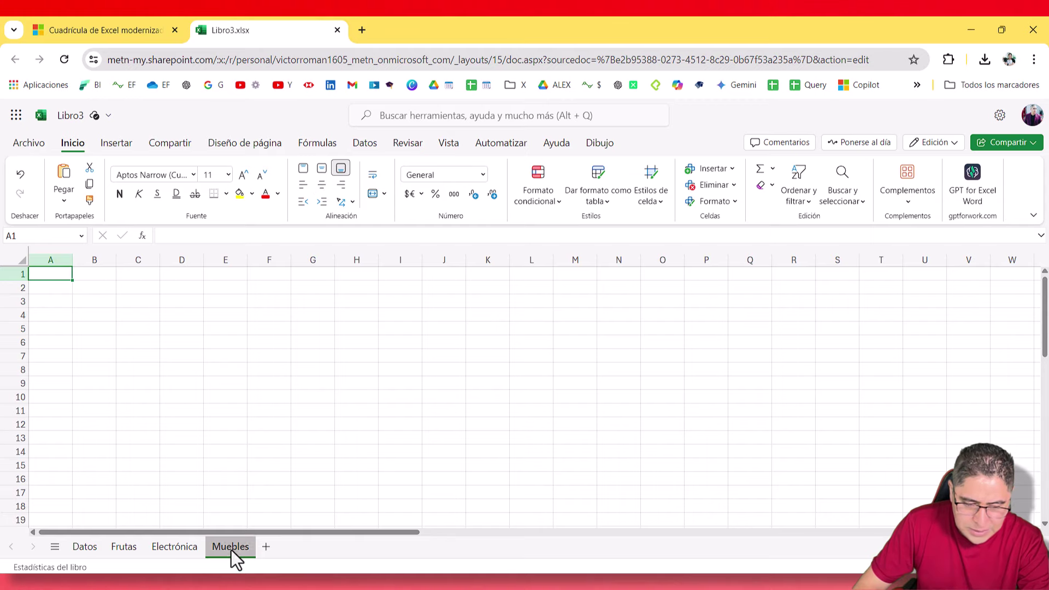
double_click(231, 548)
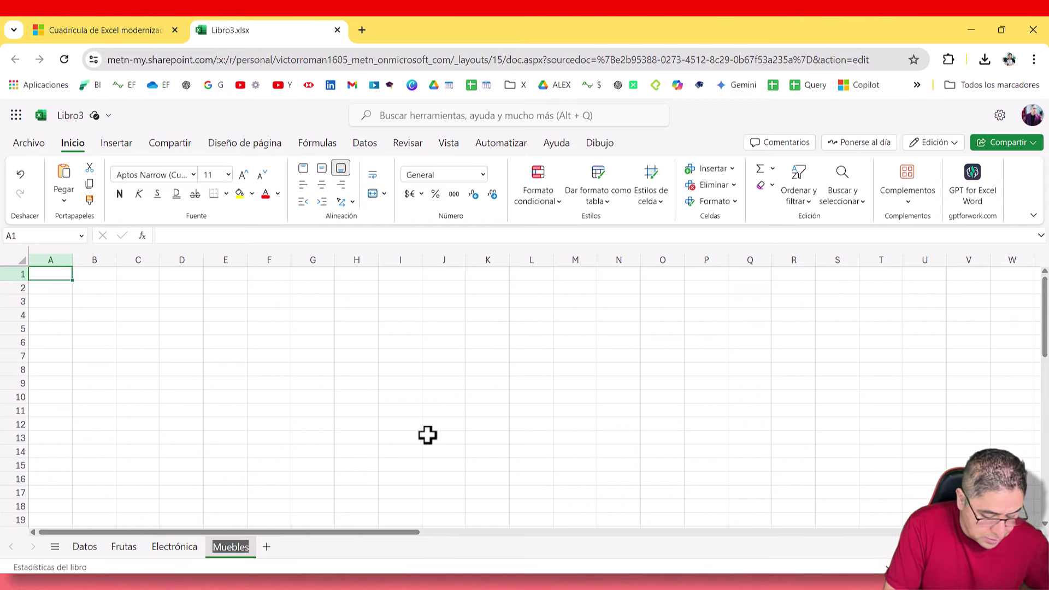
text(Alimentos)
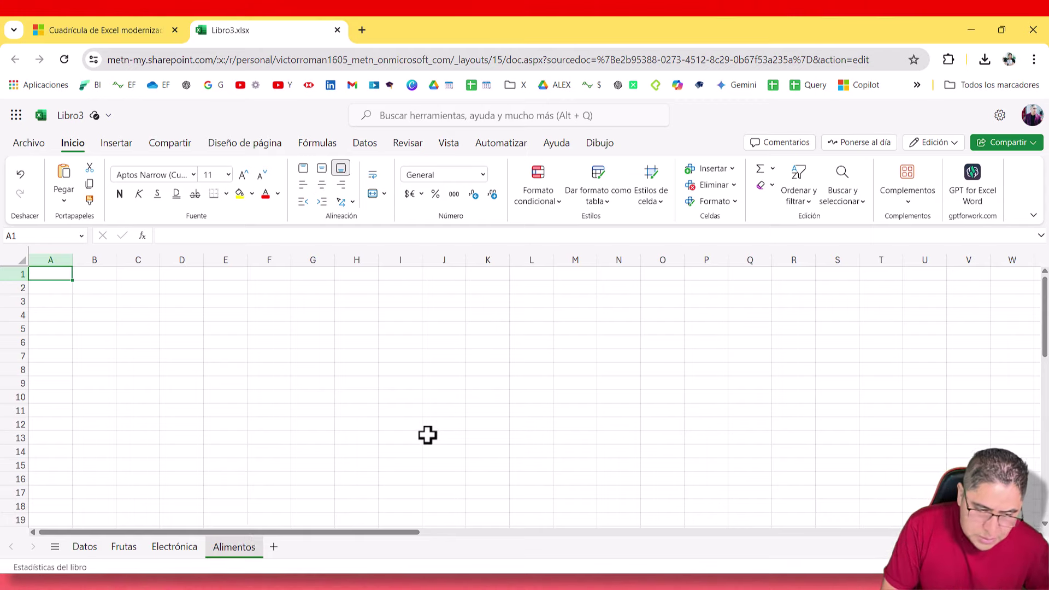
key(Return)
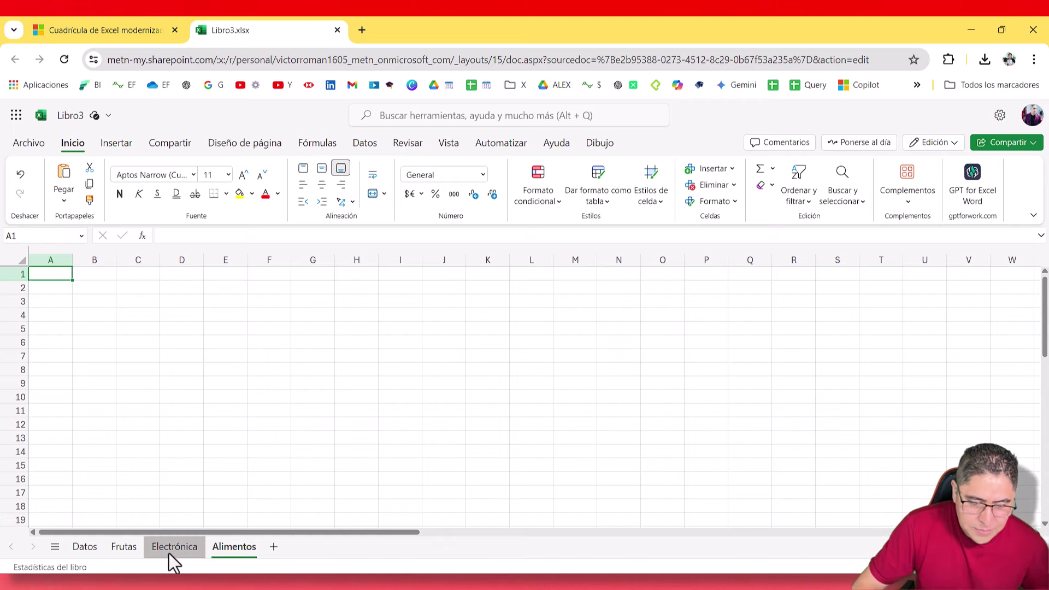
Start renaming the Electrónica sheet but cancel, then return to the blog article
right_click(169, 552)
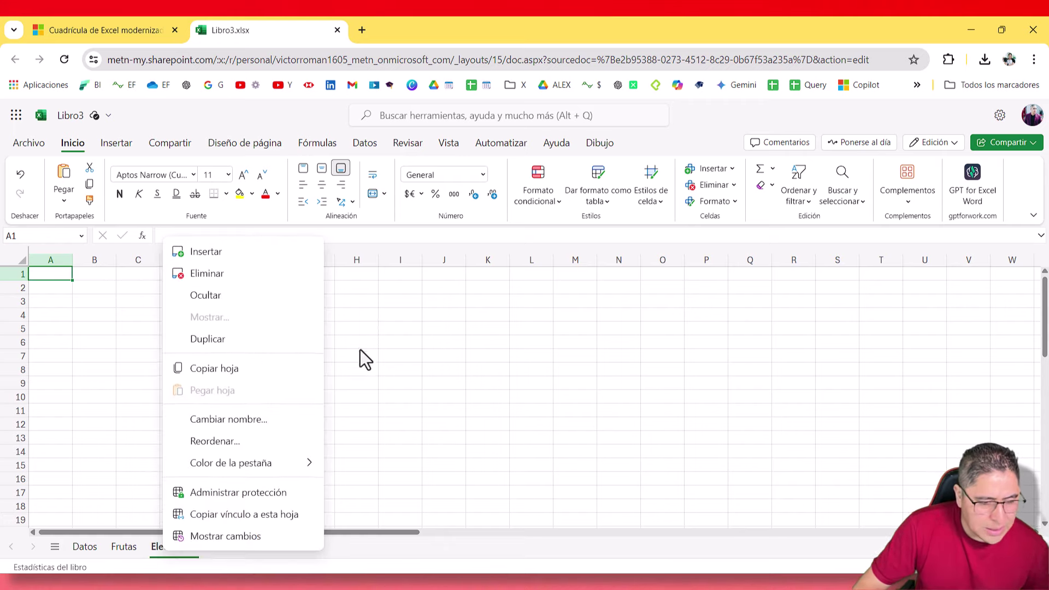
click(295, 419)
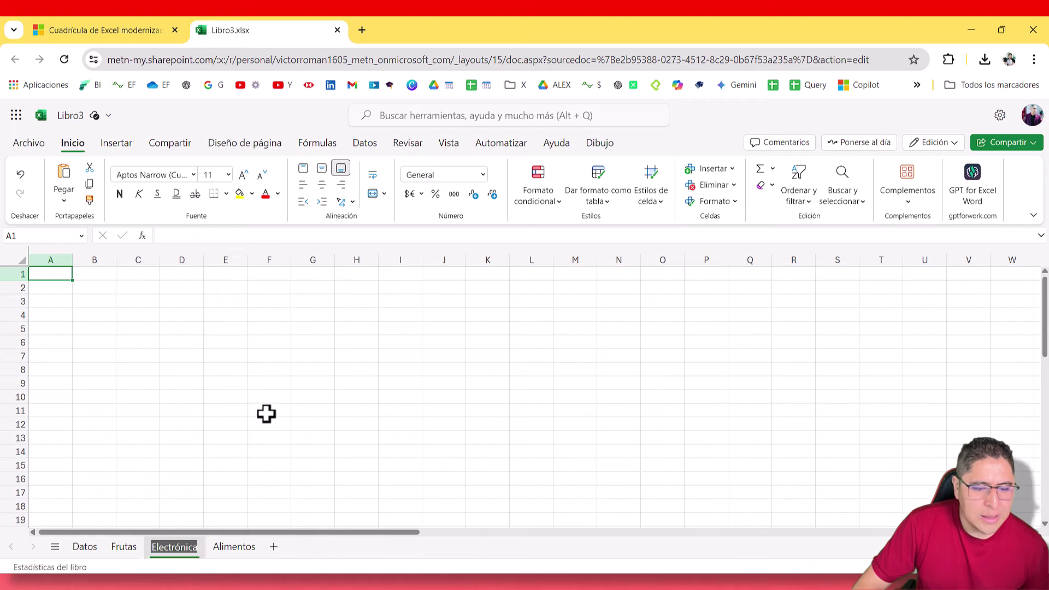
key(Escape)
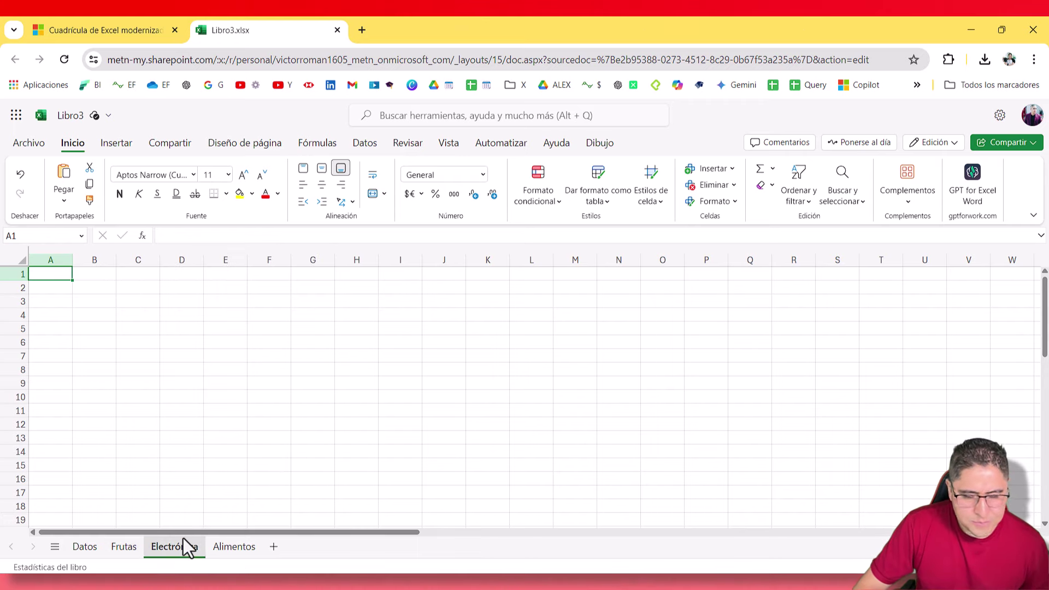
click(97, 27)
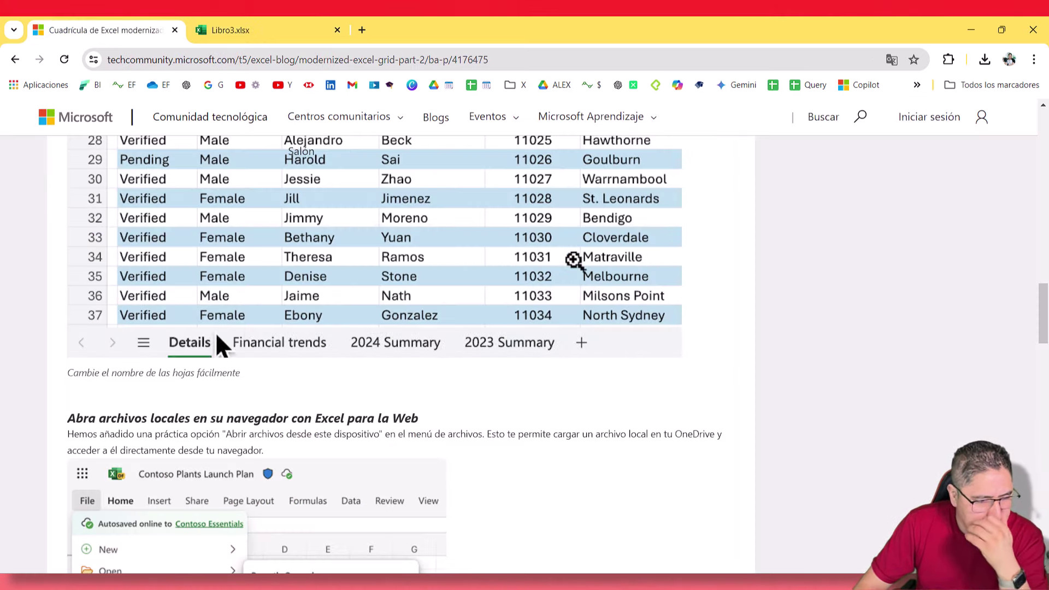
Scroll the blog to 'Abra archivos locales en su navegador', then return to the Libro3.xlsx tab
scroll(563, 255, up, 5)
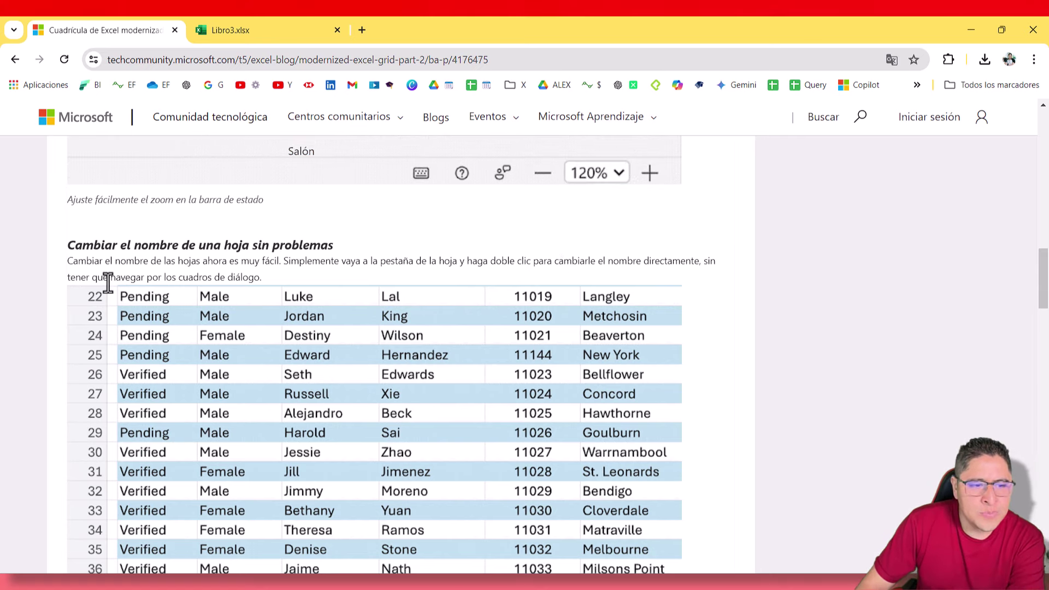
scroll(301, 281, down, 1)
scroll(304, 279, down, 4)
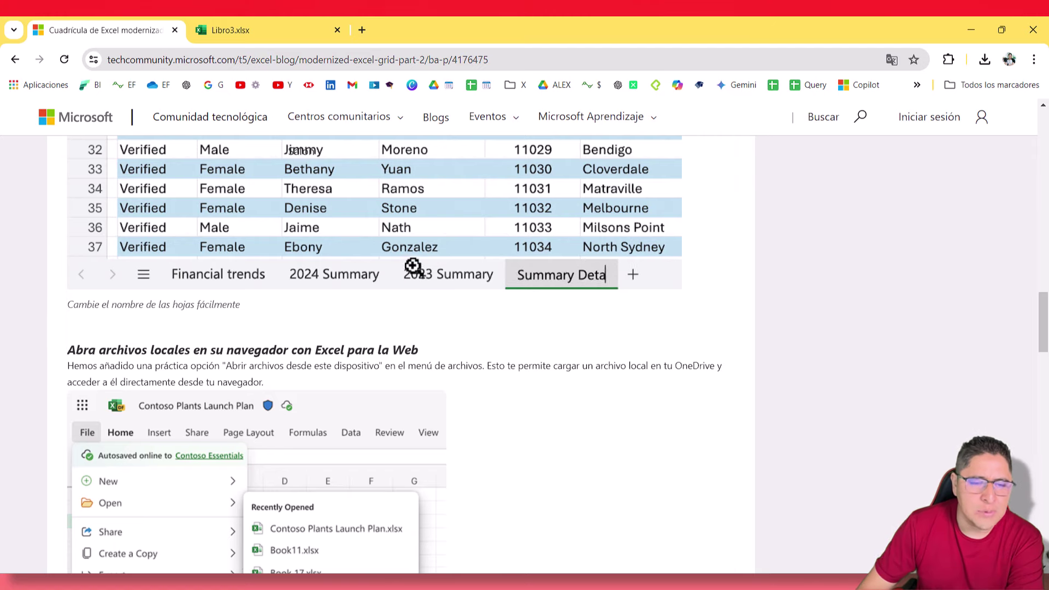
click(262, 27)
click(150, 27)
scroll(224, 281, down, 2)
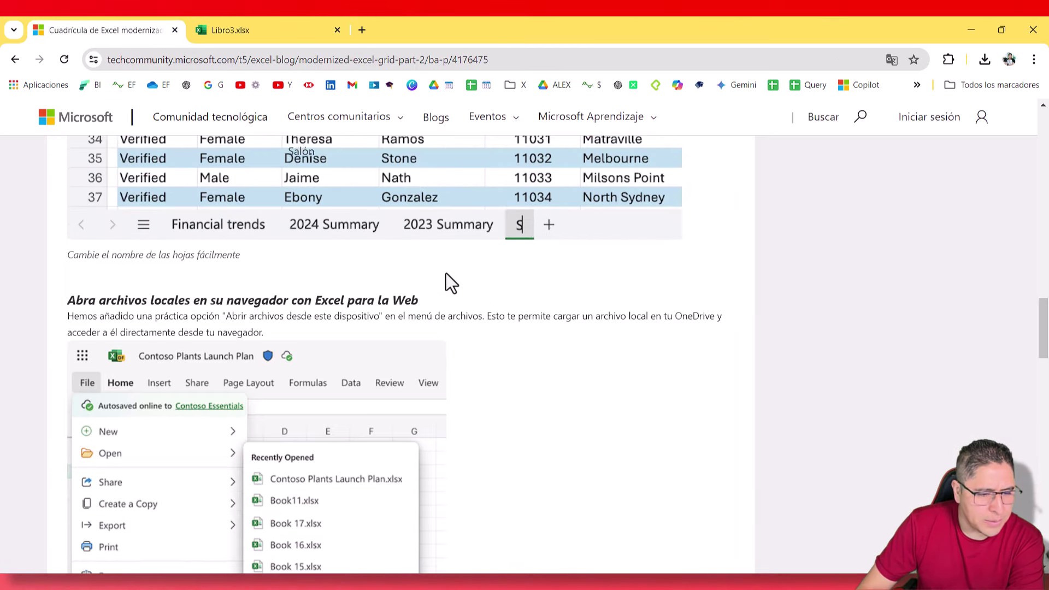
scroll(445, 281, down, 2)
scroll(521, 254, up, 1)
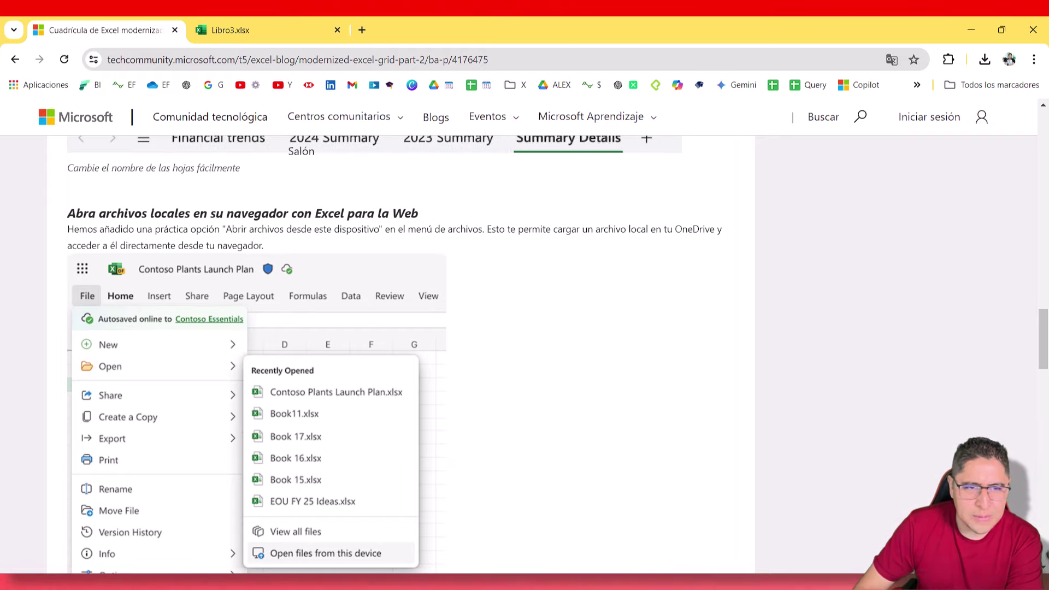
click(264, 31)
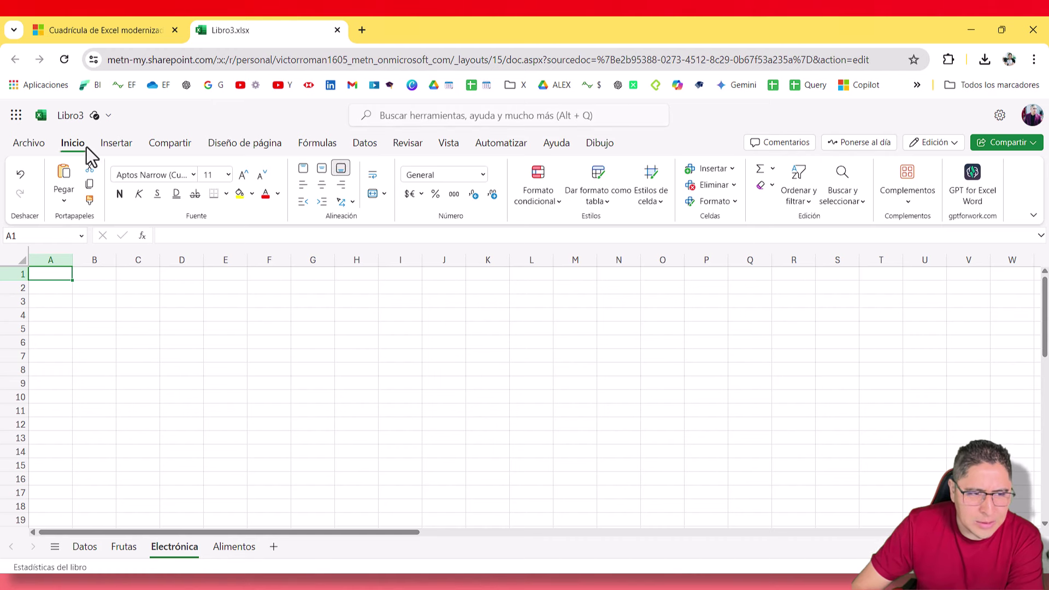
Use Archivo > Abrir > 'Abrir archivos desde este dispositivo' to browse the Desktop's workbooks
click(39, 142)
click(74, 218)
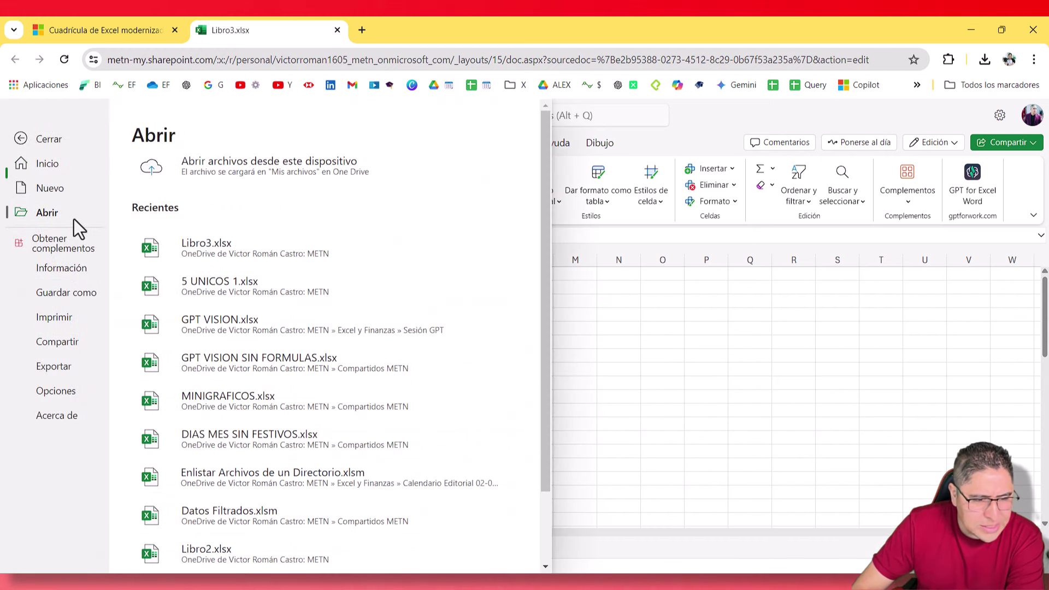
scroll(451, 213, down, 3)
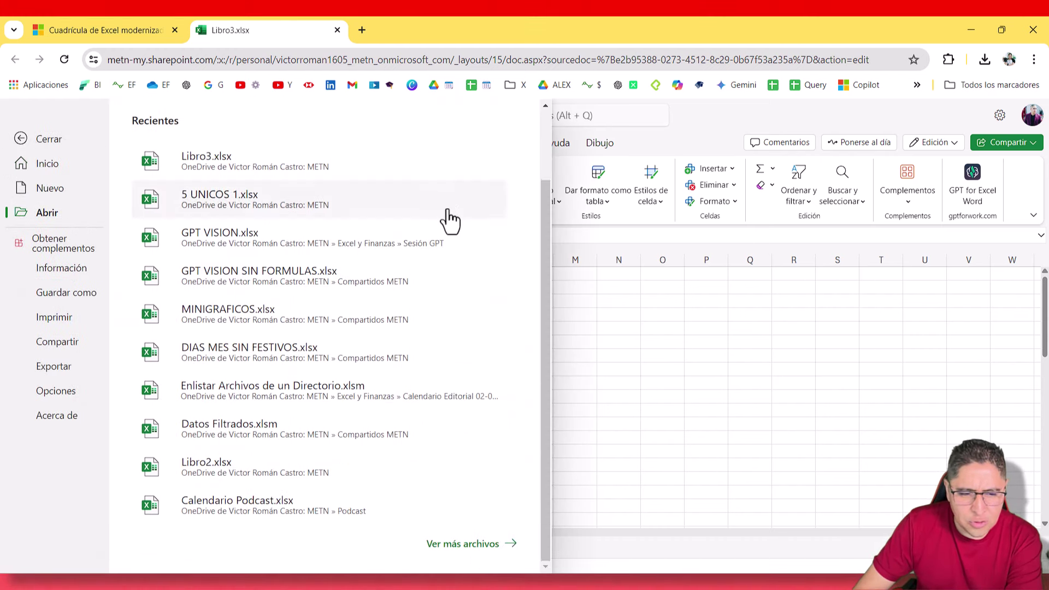
scroll(417, 501, up, 3)
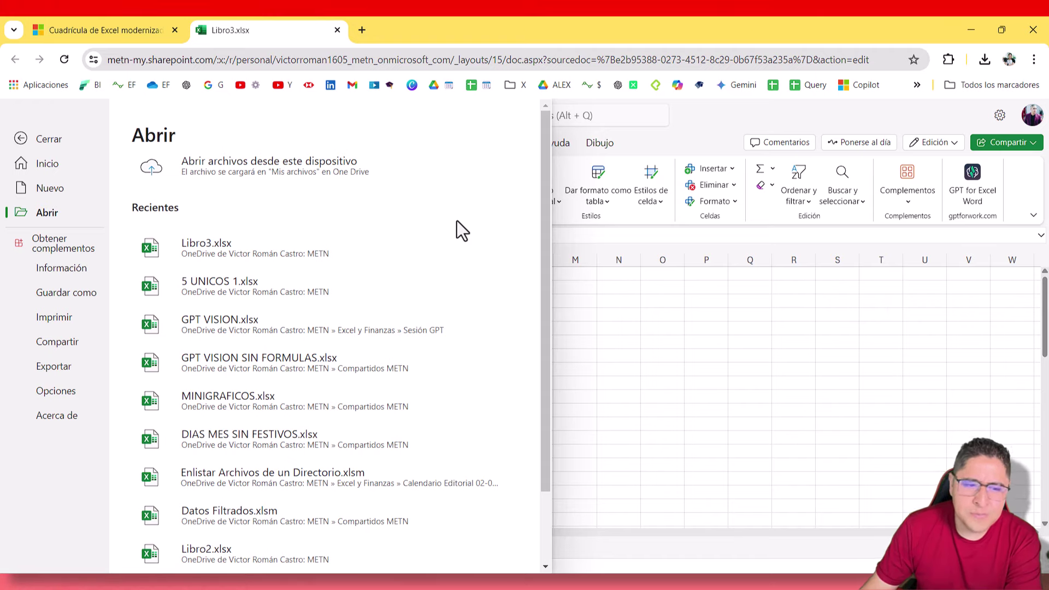
click(314, 180)
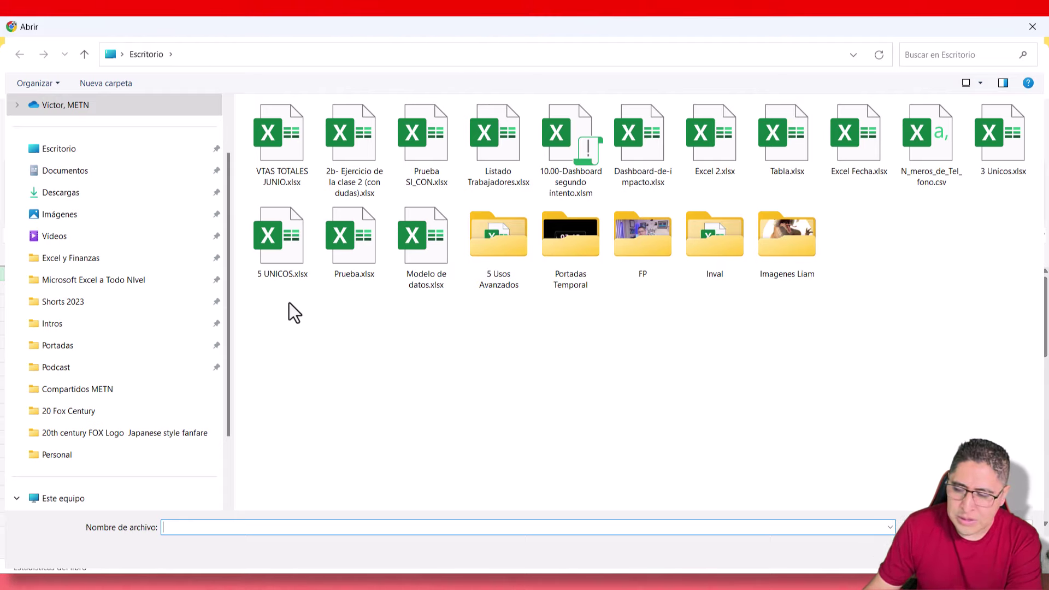
Open 5 UNICOS.xlsx from the Desktop, minimize desktop Excel, and close the 5 UNICOS 2.xlsx tab
double_click(298, 260)
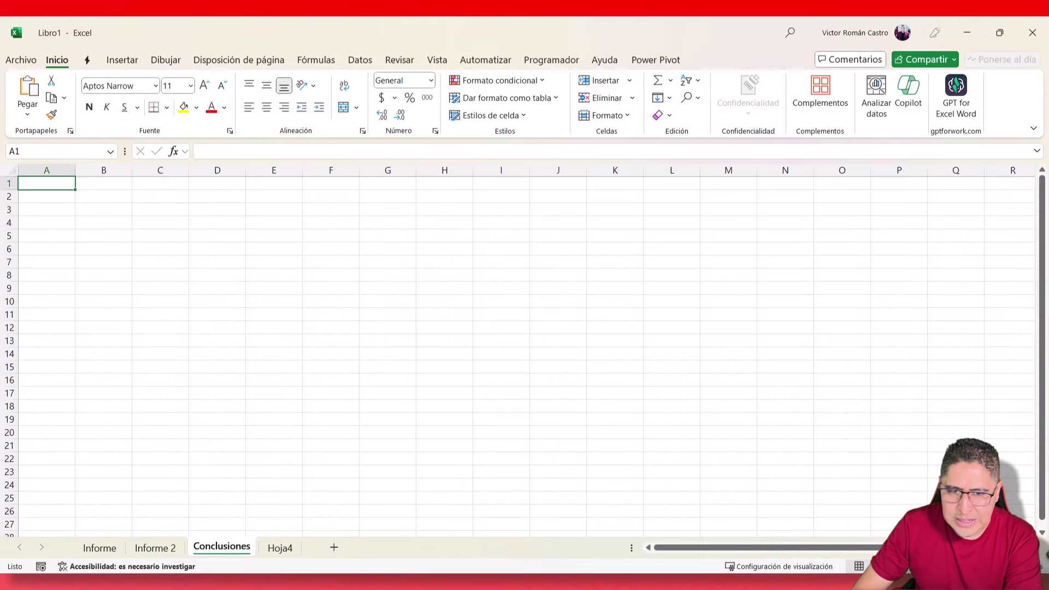
click(966, 32)
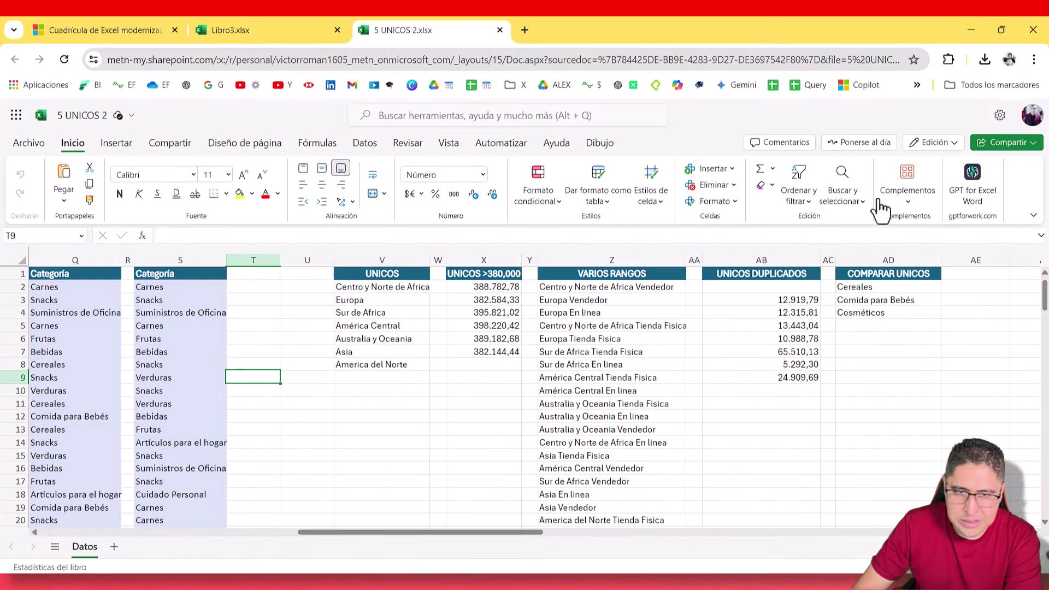
click(500, 30)
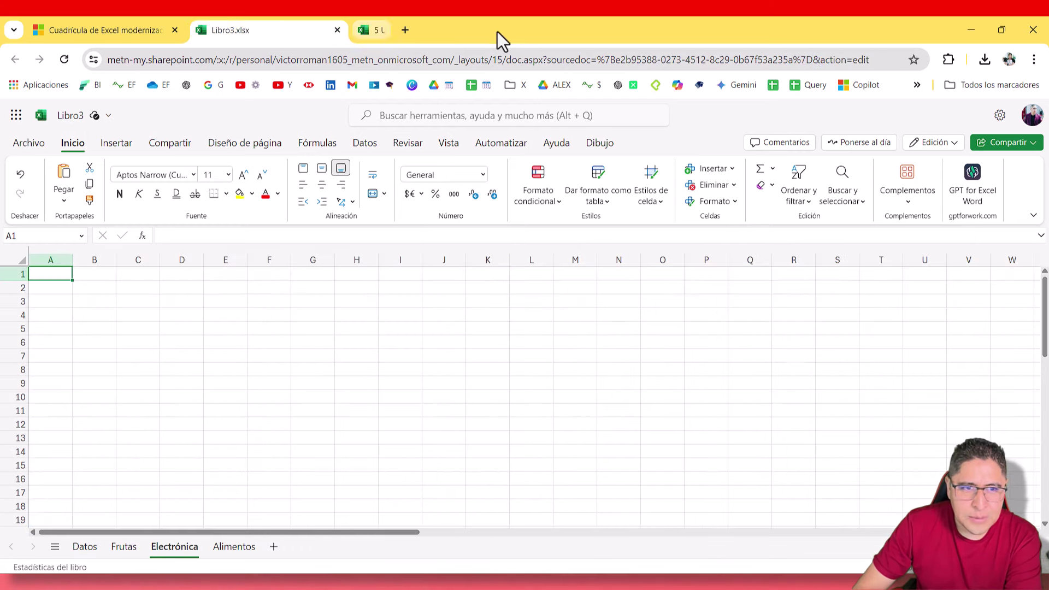
click(82, 30)
Scroll the blog to 'Nuevos atajos de teclado', then switch back to the Libro3.xlsx tab
scroll(467, 306, down, 3)
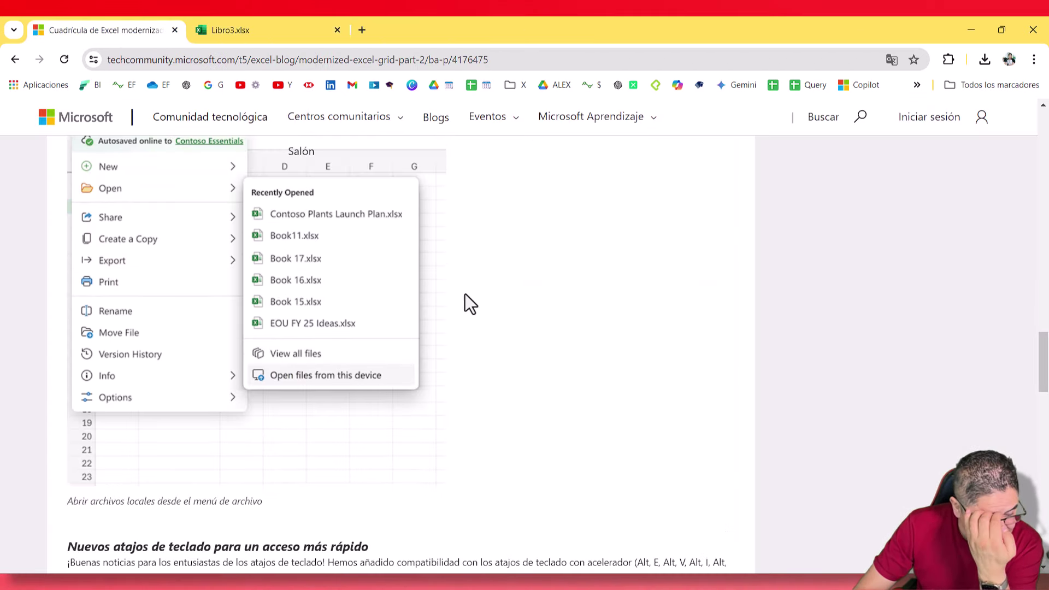
scroll(465, 295, up, 3)
scroll(464, 294, down, 8)
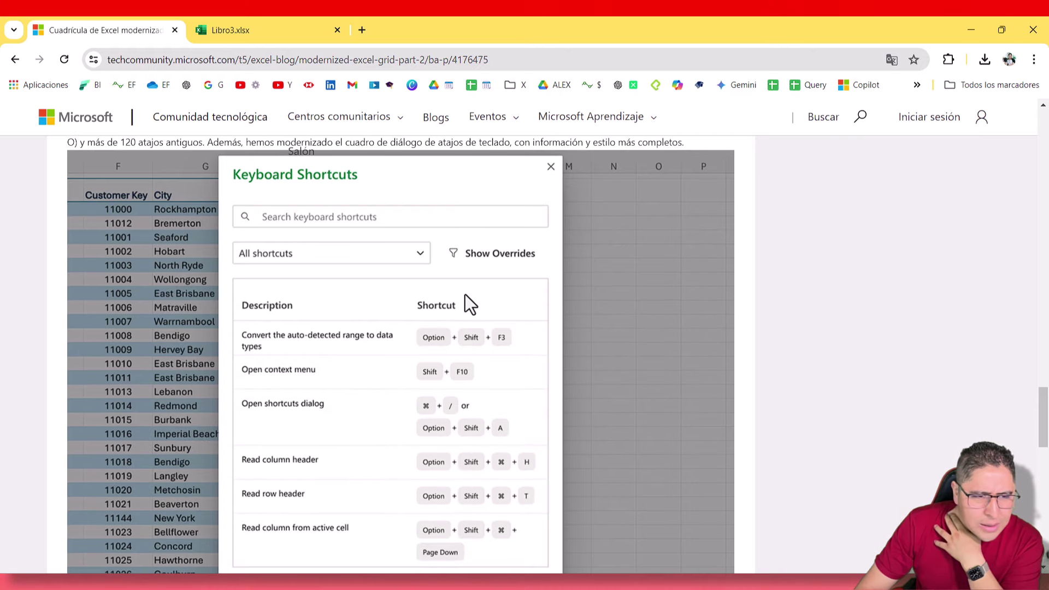
scroll(465, 294, up, 1)
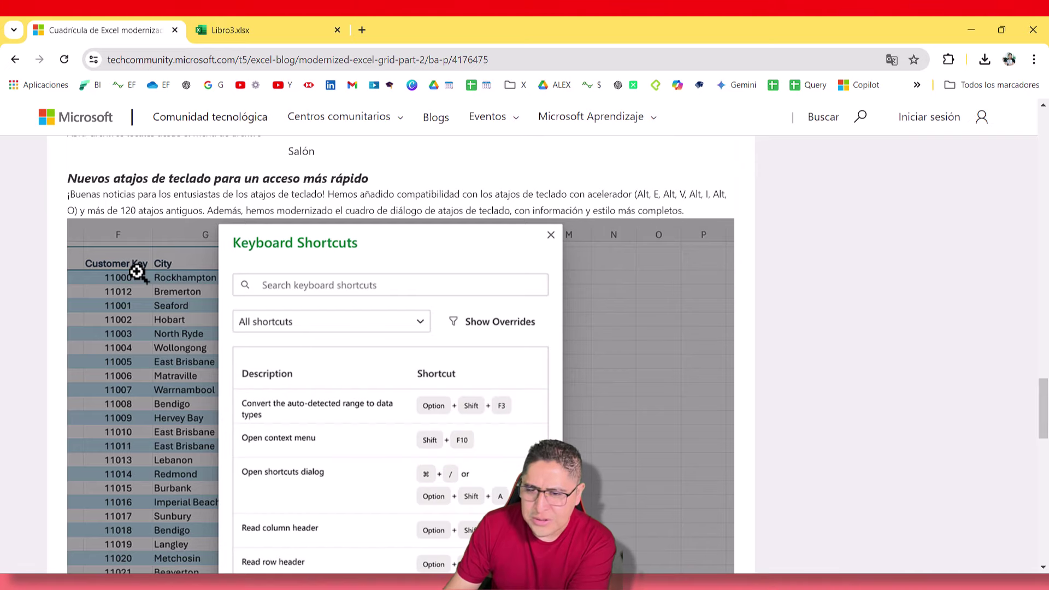
click(259, 19)
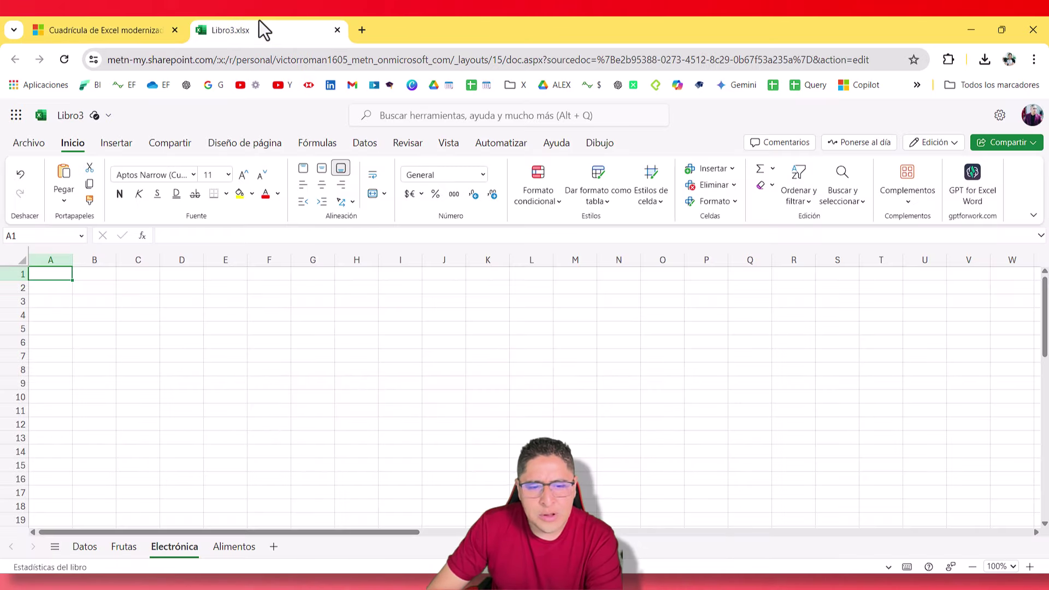
click(137, 29)
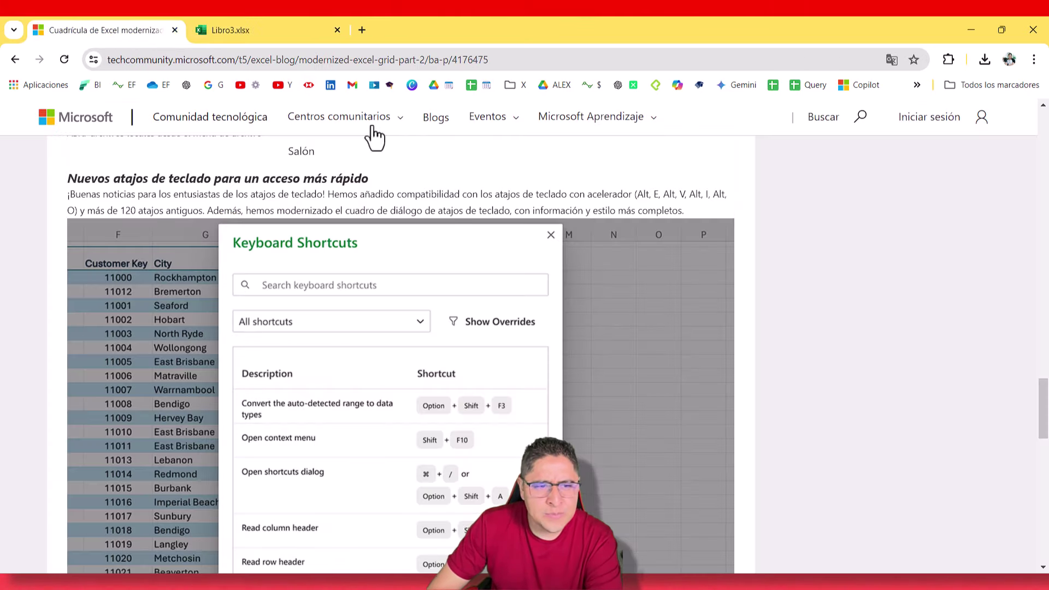
scroll(469, 360, down, 5)
scroll(483, 345, up, 1)
scroll(468, 319, up, 1)
scroll(468, 319, up, 3)
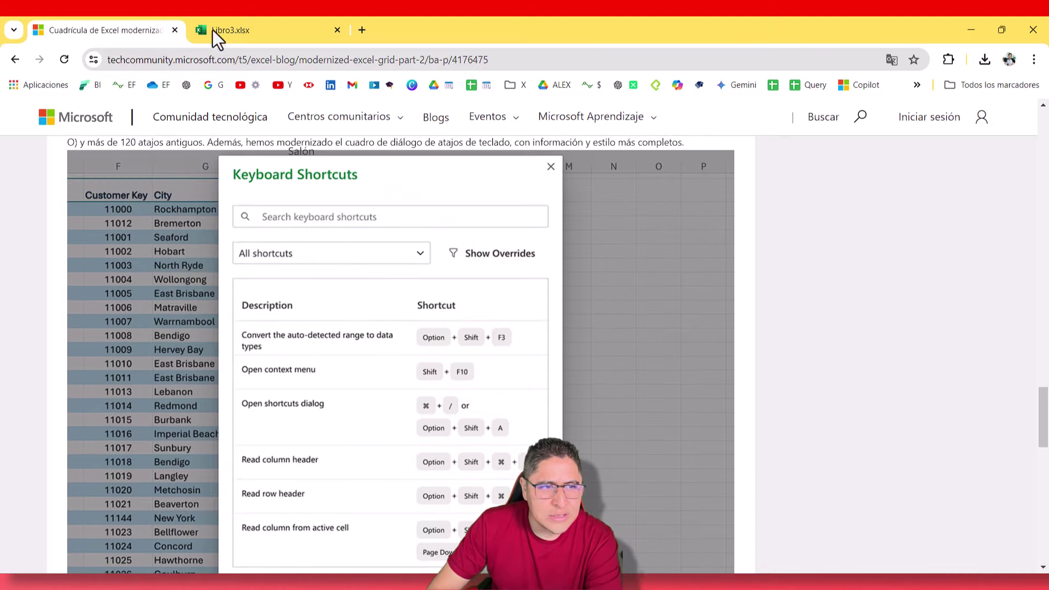
click(214, 31)
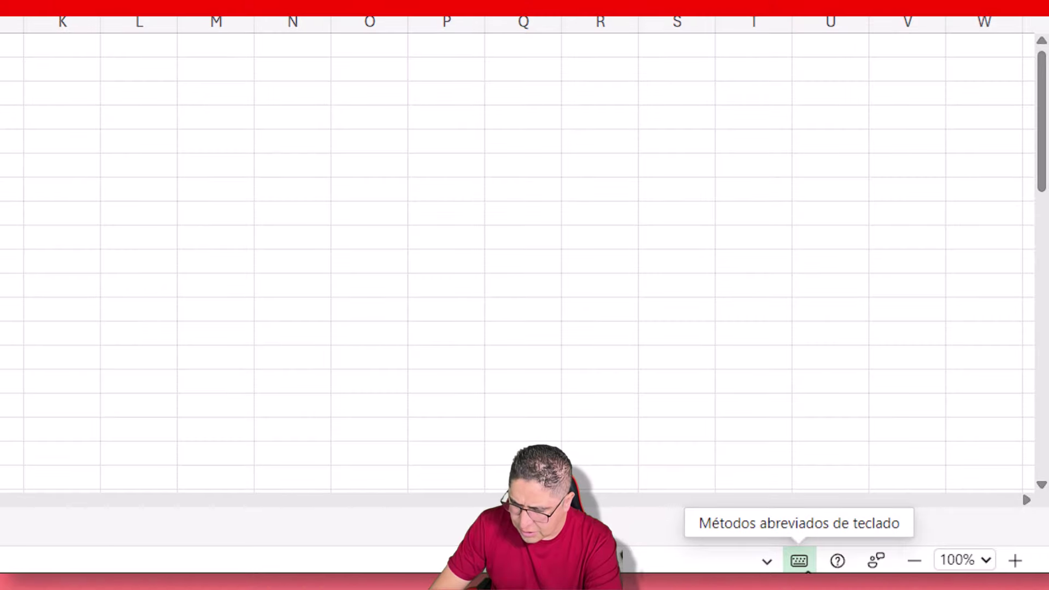
click(799, 561)
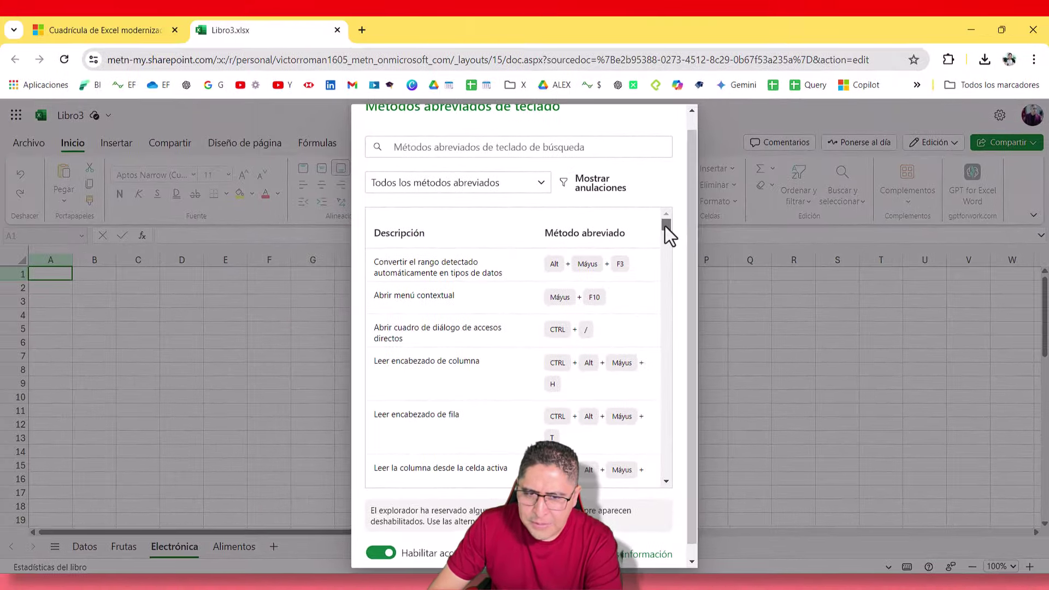
mouse_move(664, 225)
mouse_down()
mouse_move(678, 266)
mouse_move(685, 176)
mouse_up()
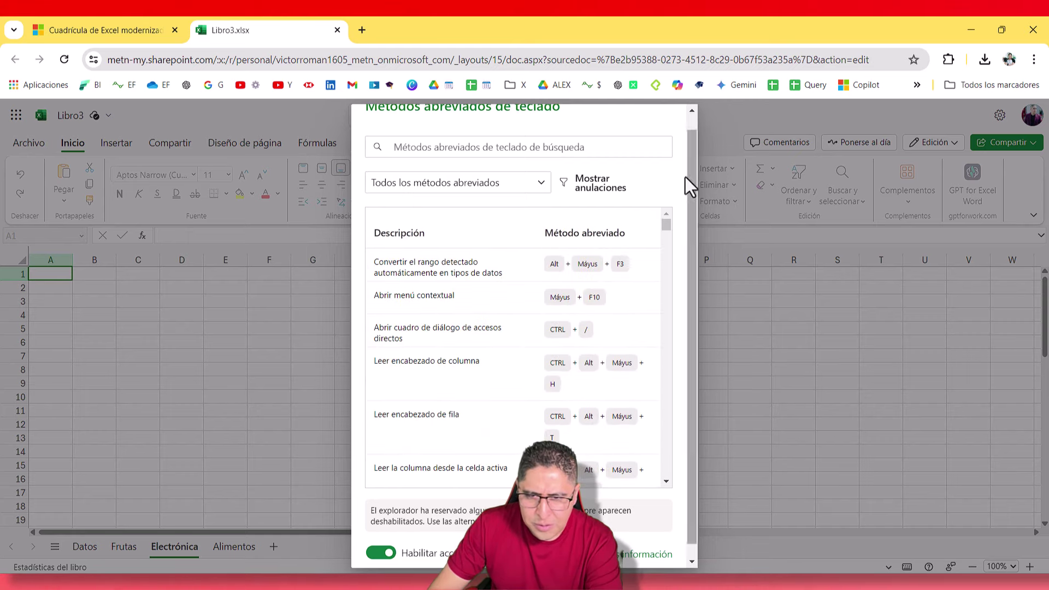
click(594, 149)
text(copia)
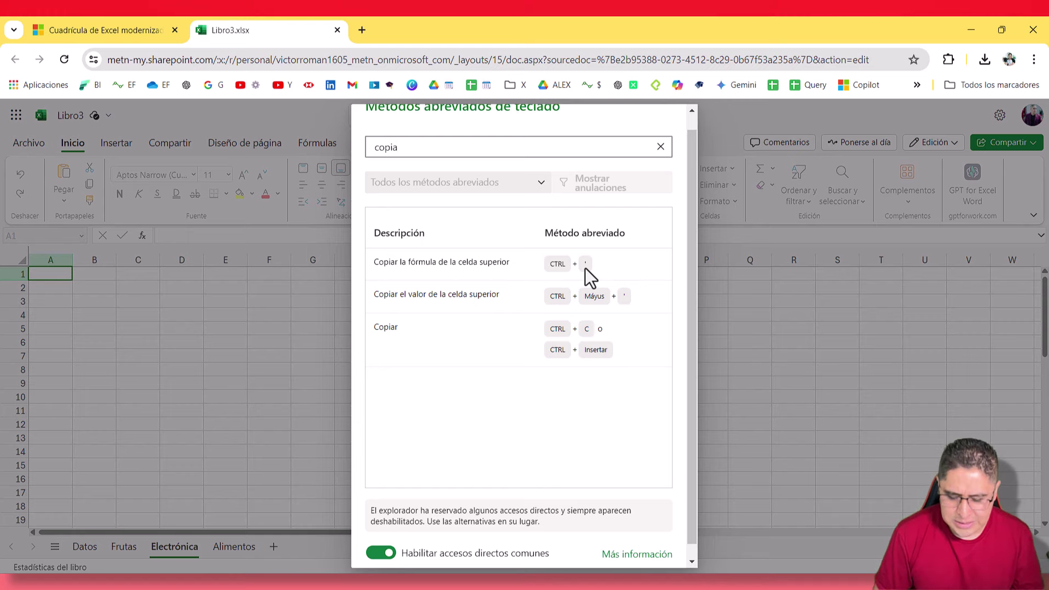
click(661, 147)
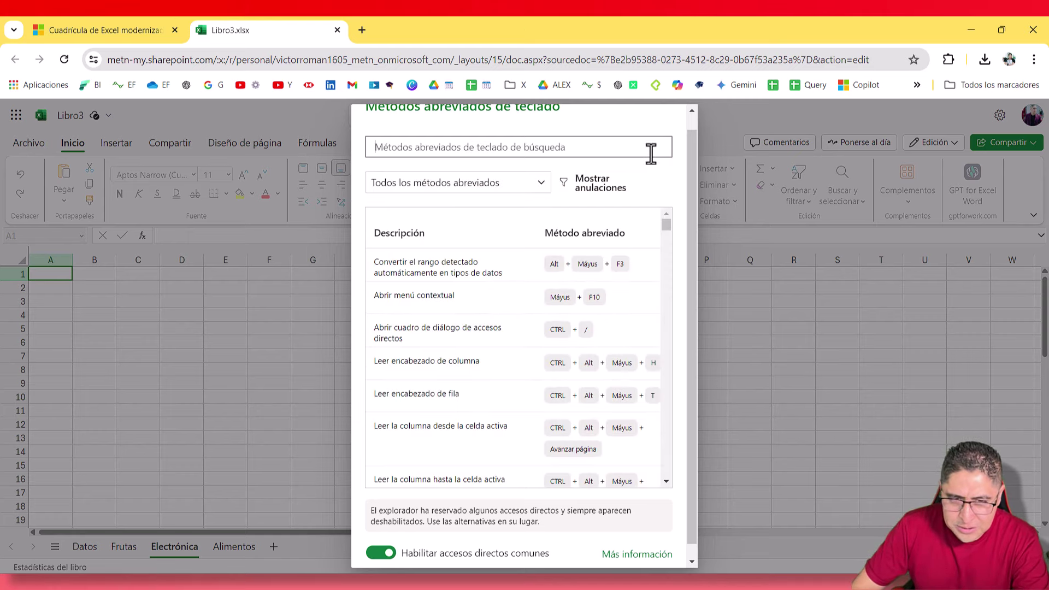
click(540, 186)
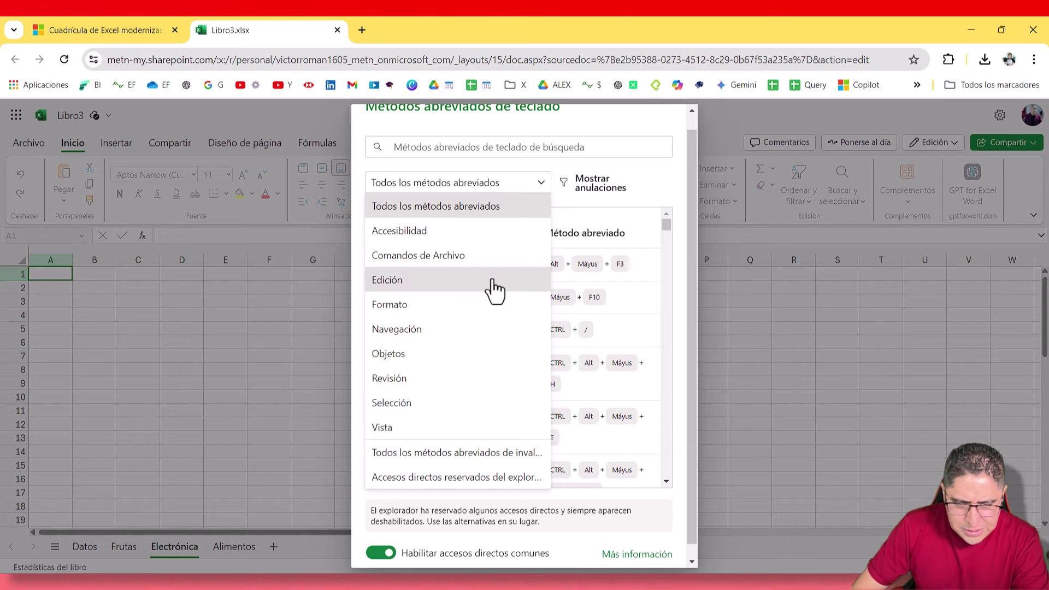
click(499, 428)
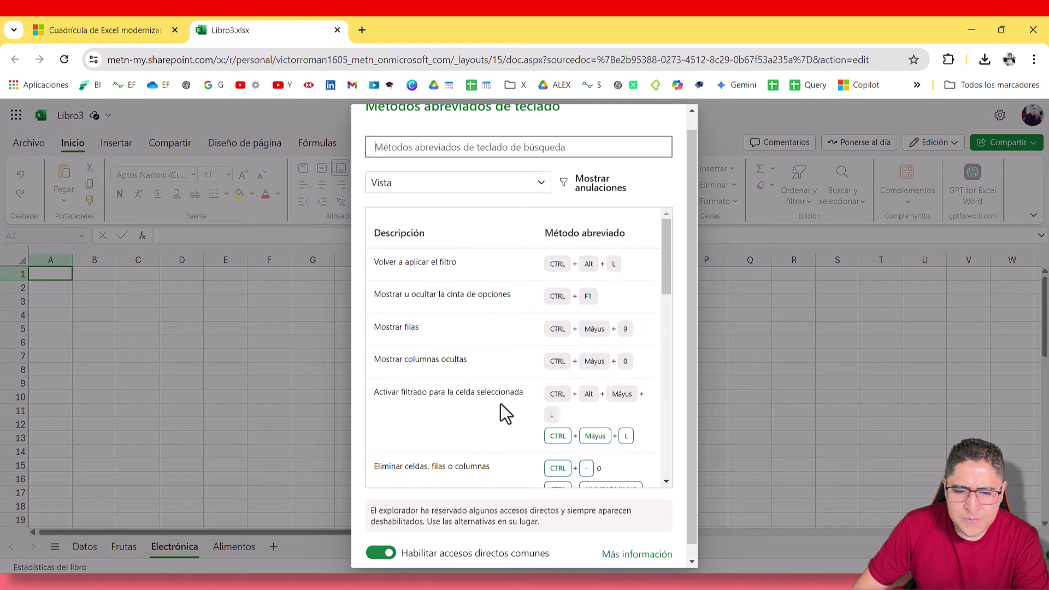
scroll(557, 360, down, 3)
scroll(568, 388, up, 2)
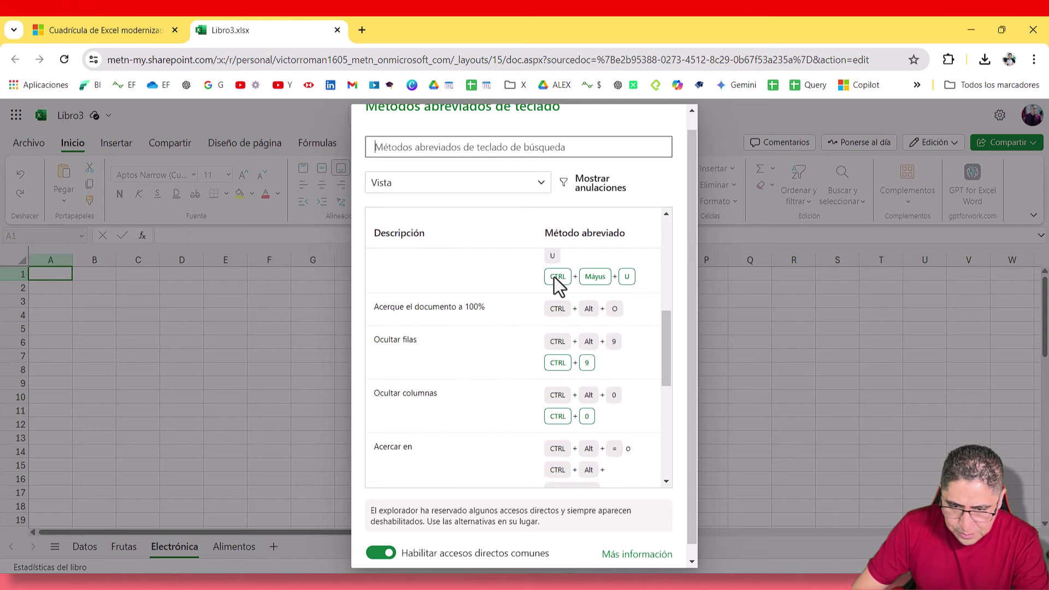
scroll(616, 302, up, 5)
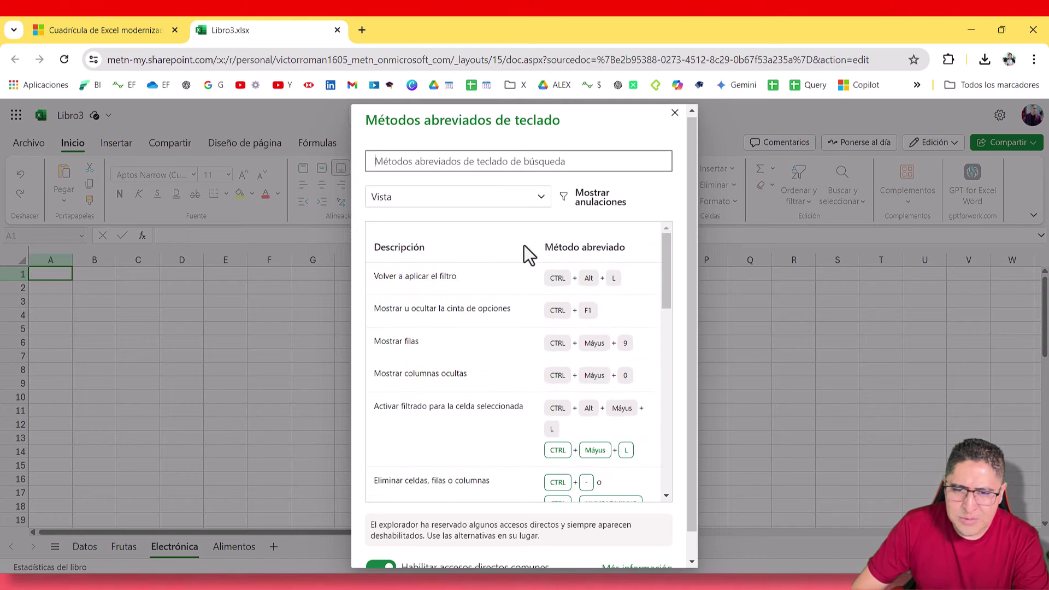
click(538, 199)
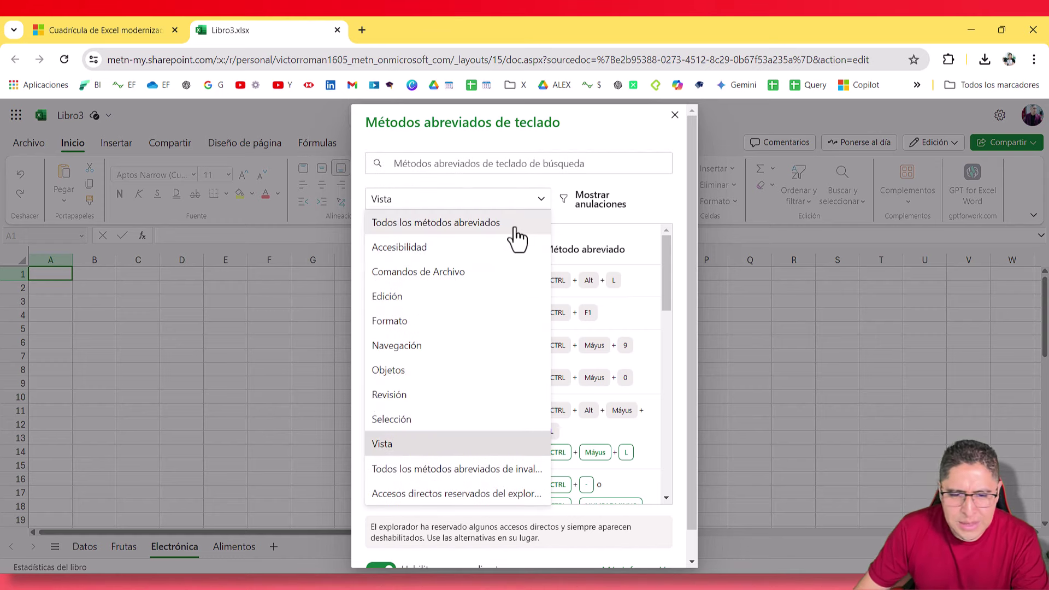
click(510, 224)
scroll(487, 377, down, 3)
scroll(506, 401, down, 3)
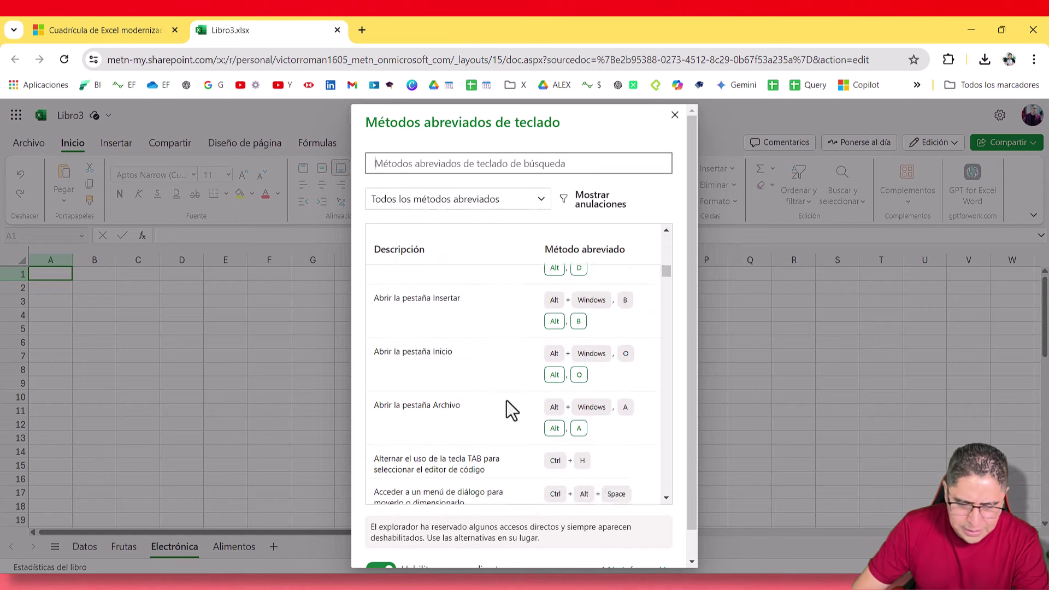
scroll(506, 405, down, 3)
scroll(506, 405, down, 3)
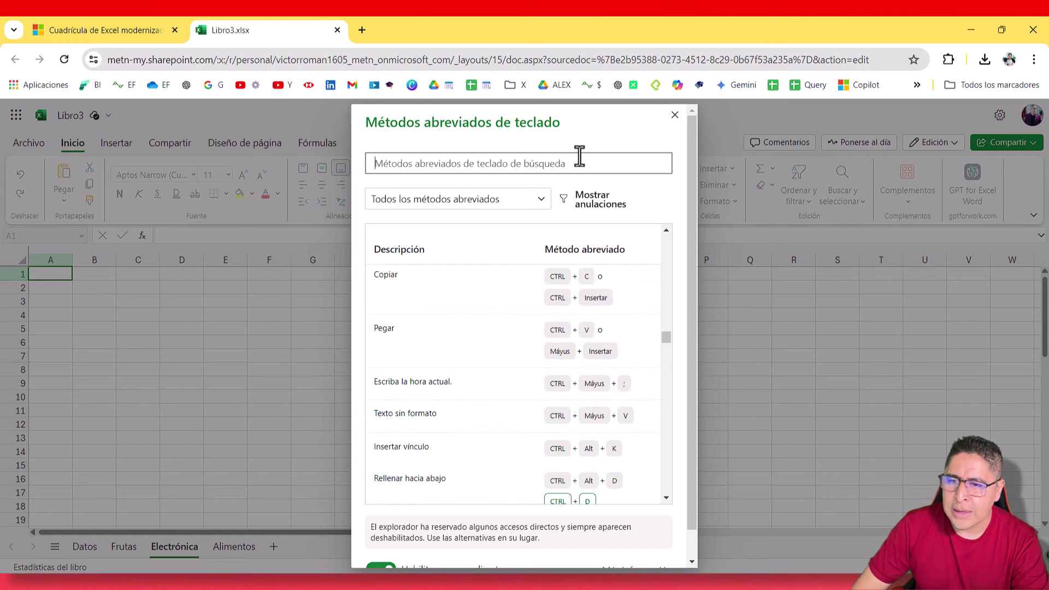
click(675, 115)
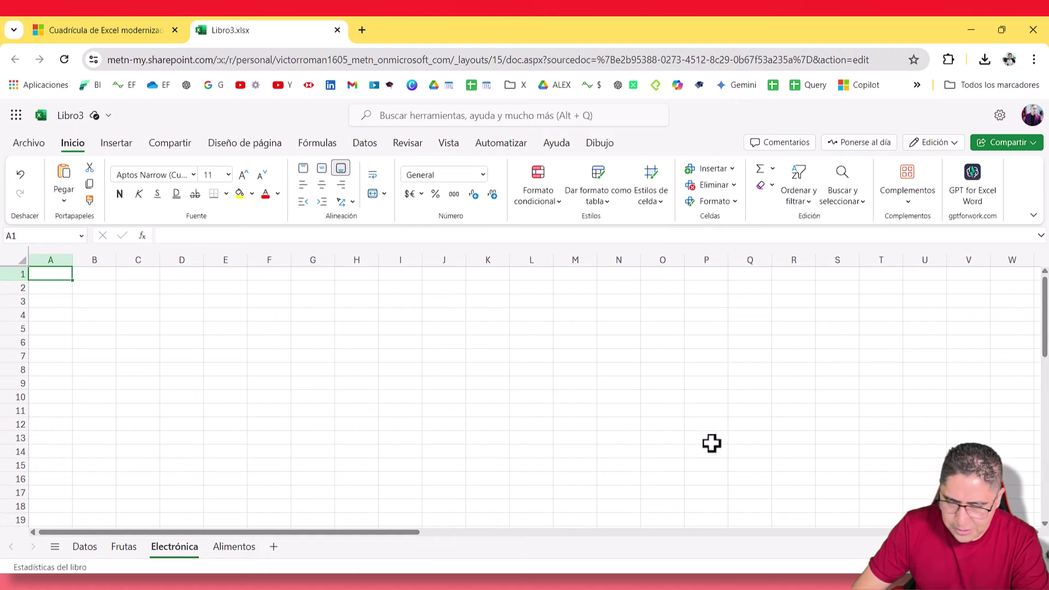
click(470, 302)
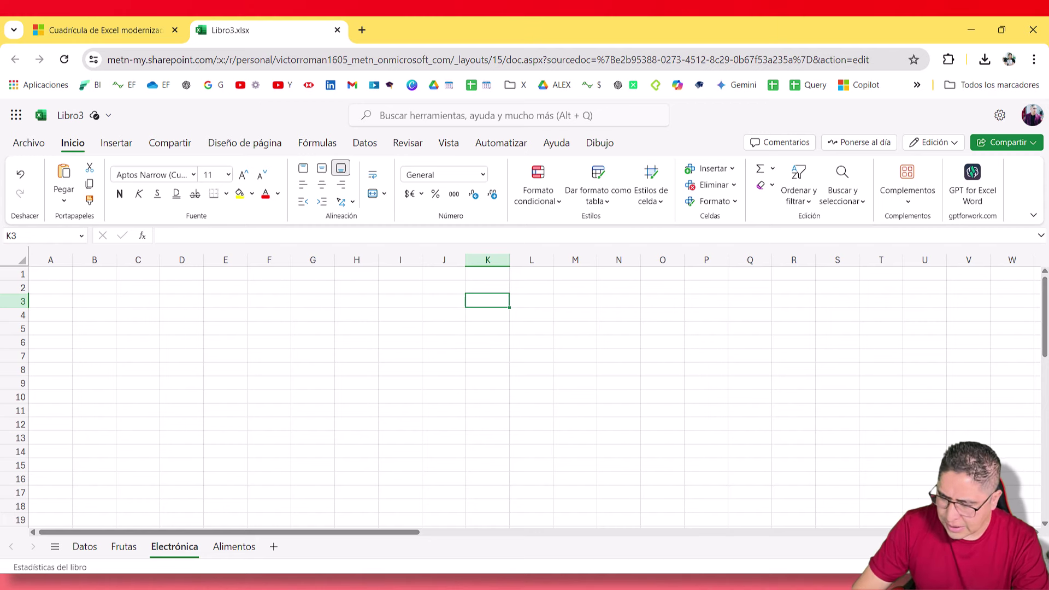
key(ctrl+slash)
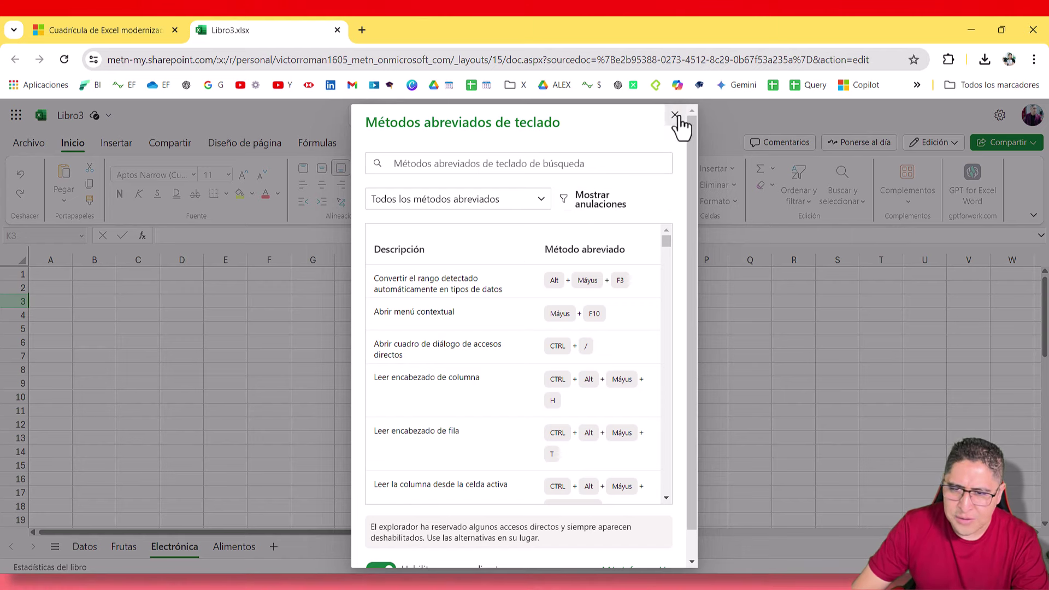
click(675, 116)
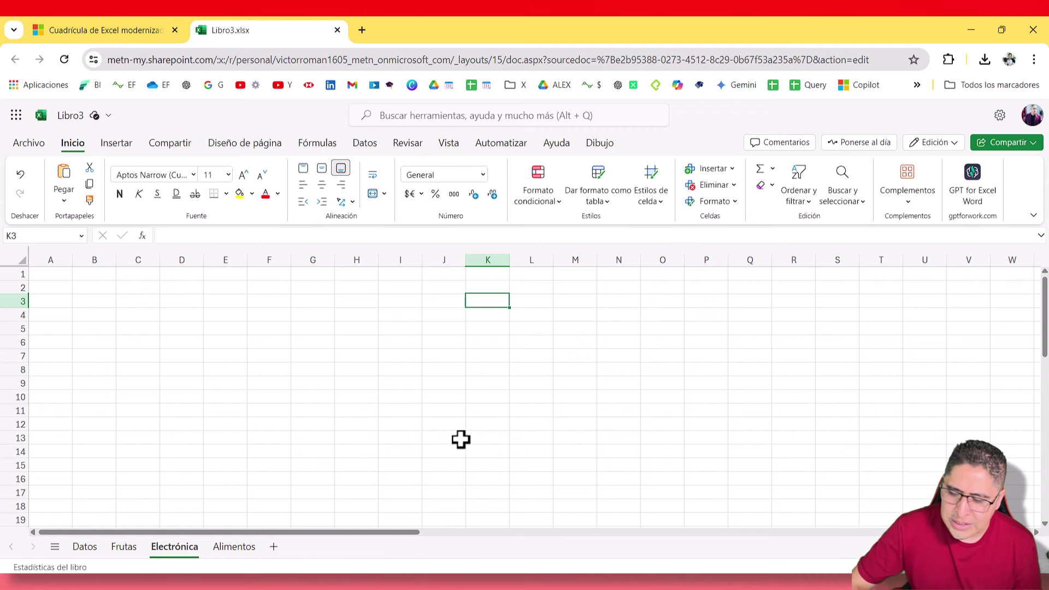
key(ctrl+slash)
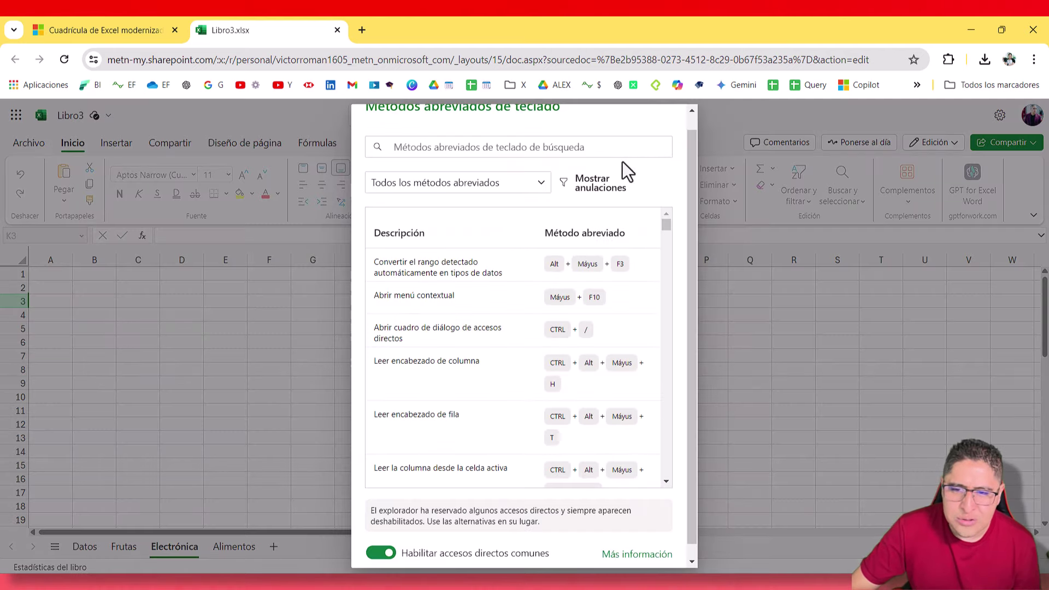
click(674, 116)
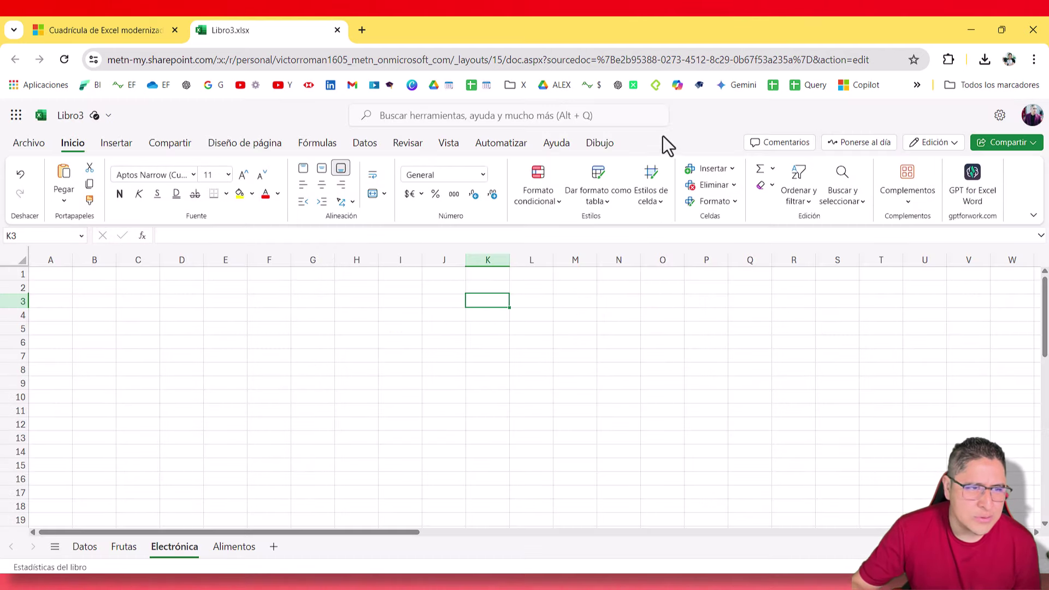
Scroll the blog to 'Comentarios y ayuda con un solo clic', then return to Libro3.xlsx
click(134, 28)
scroll(500, 246, down, 5)
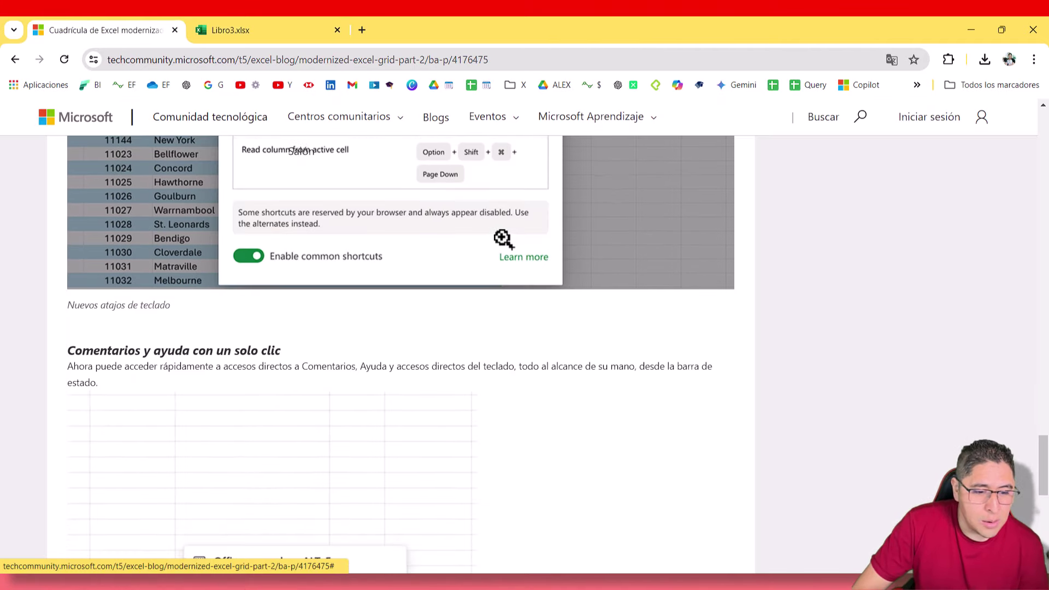
scroll(503, 238, down, 2)
scroll(535, 218, down, 1)
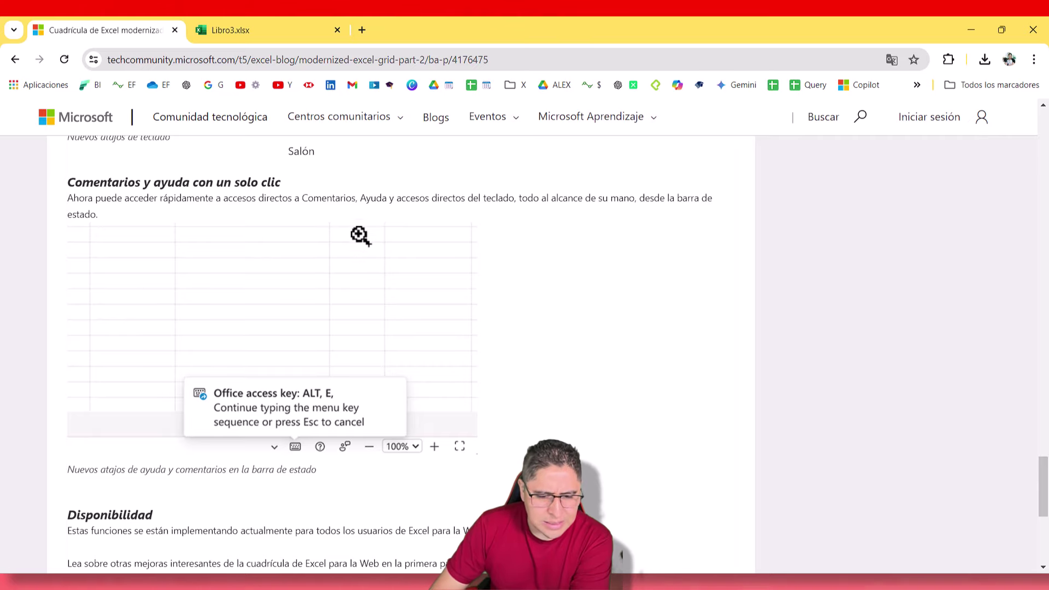
click(228, 27)
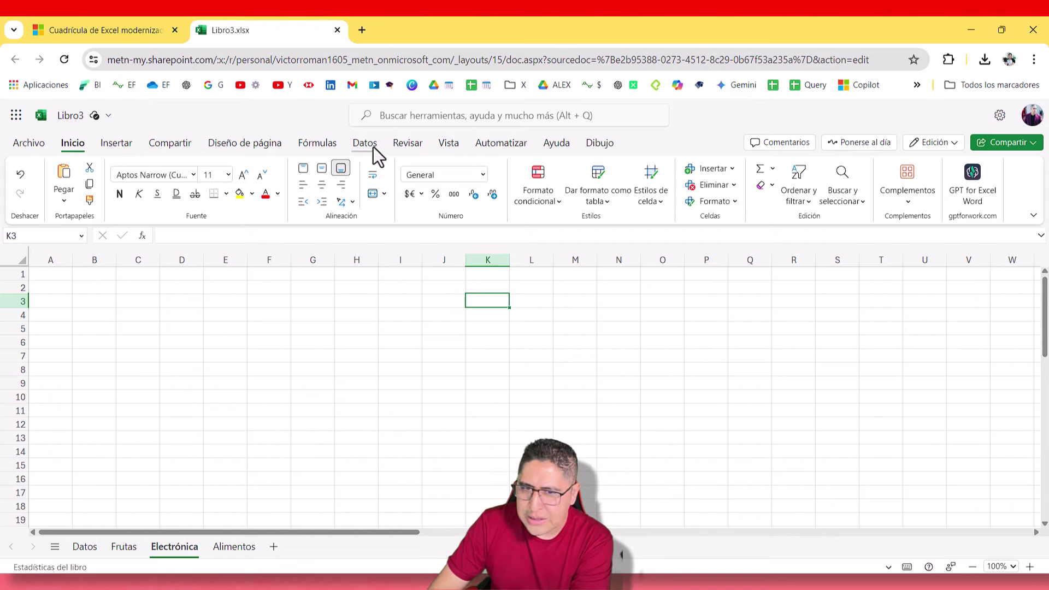
click(556, 144)
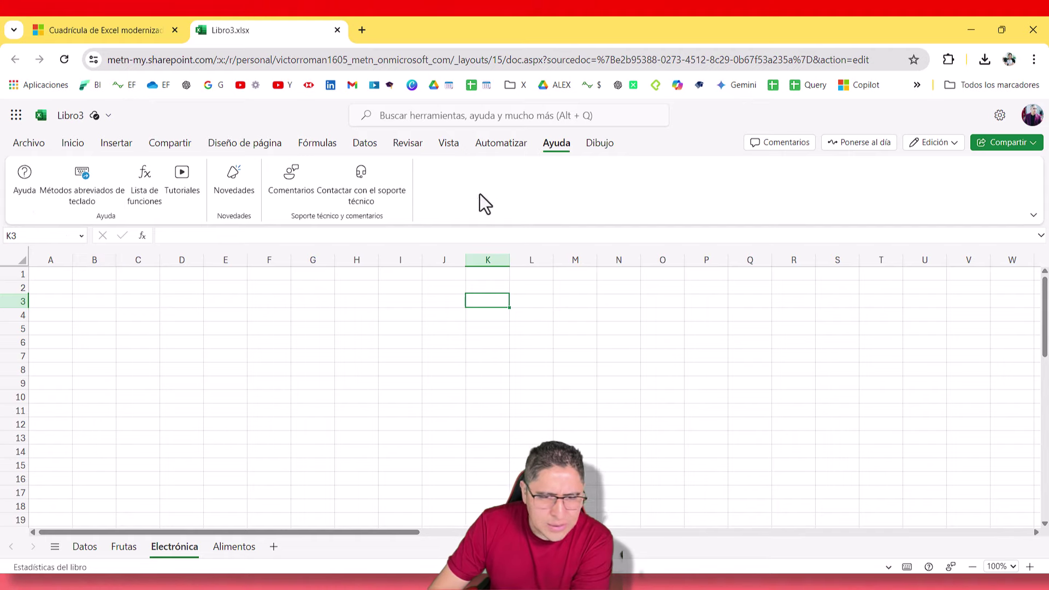
click(73, 144)
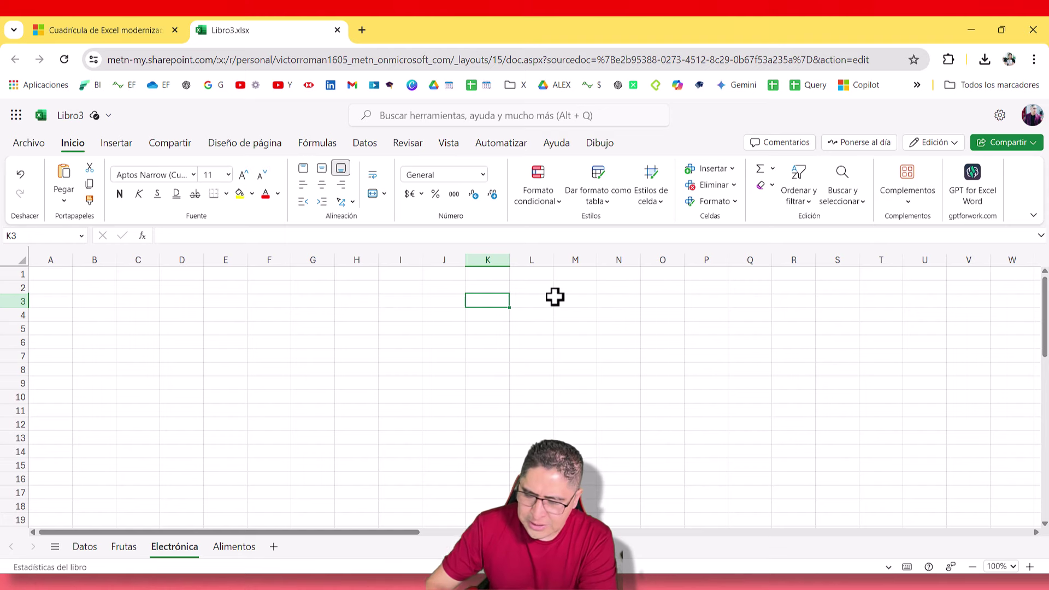
click(907, 568)
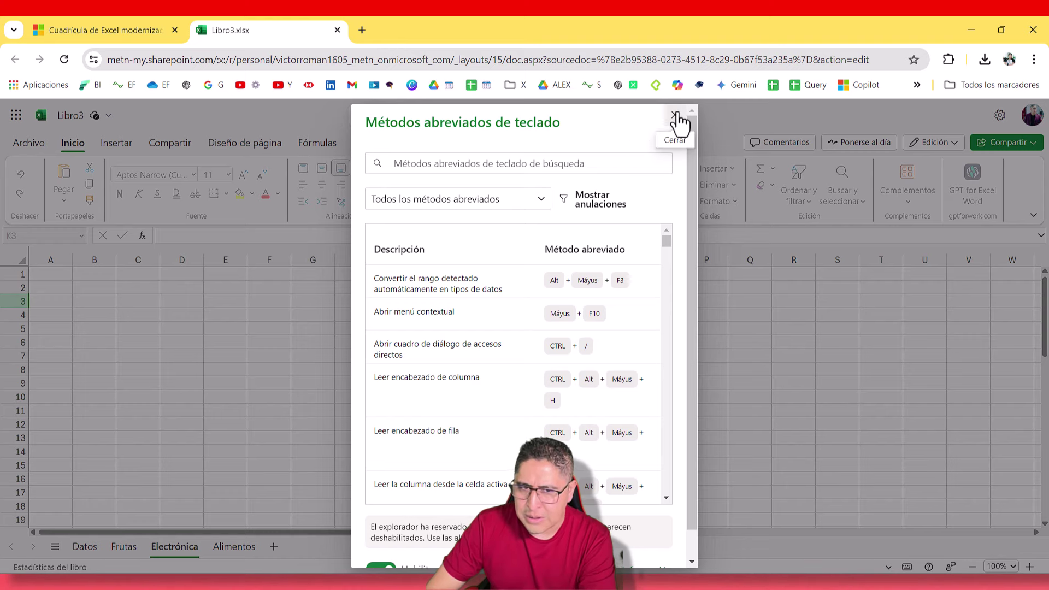
click(675, 117)
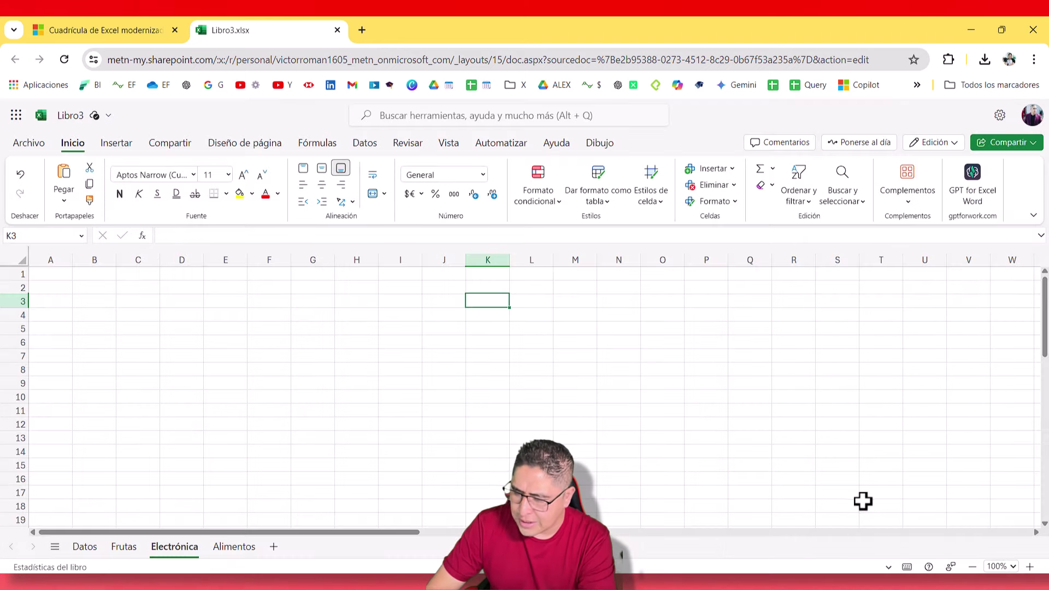
View and close the status bar's Help pane, then the Feedback pane
click(929, 567)
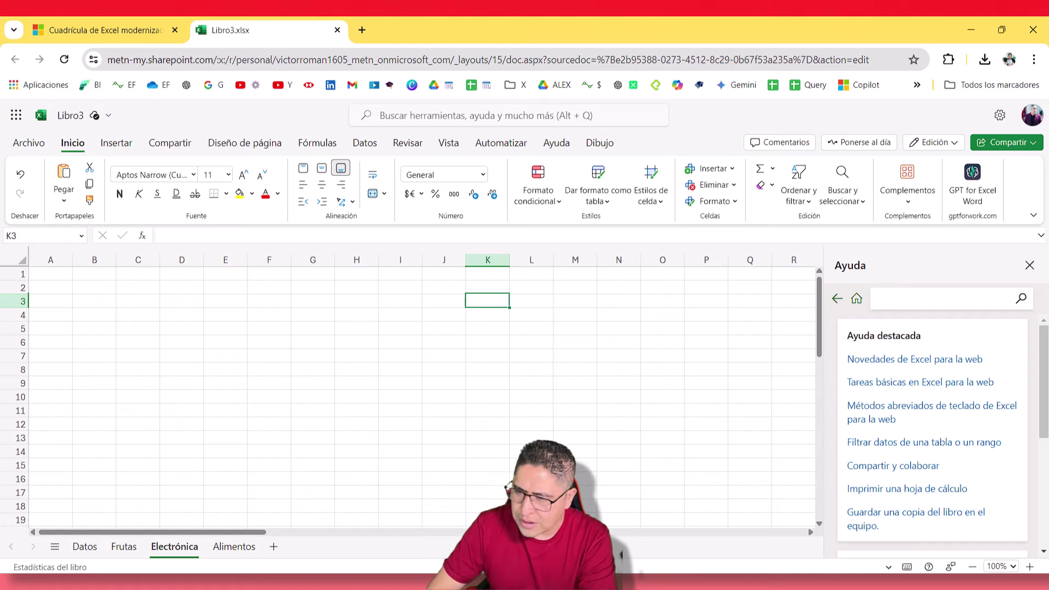
click(1030, 267)
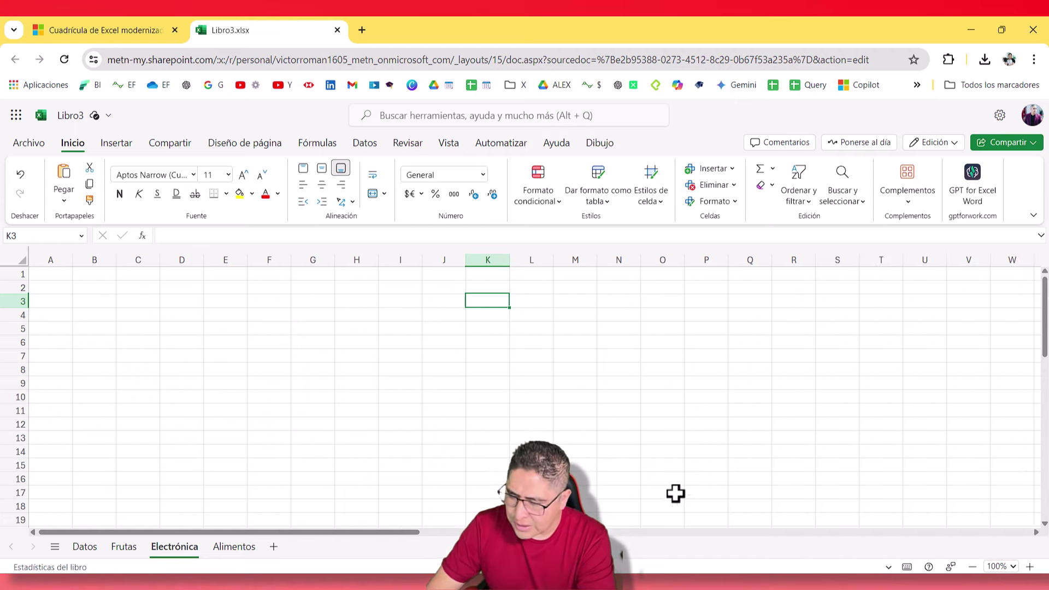
click(951, 566)
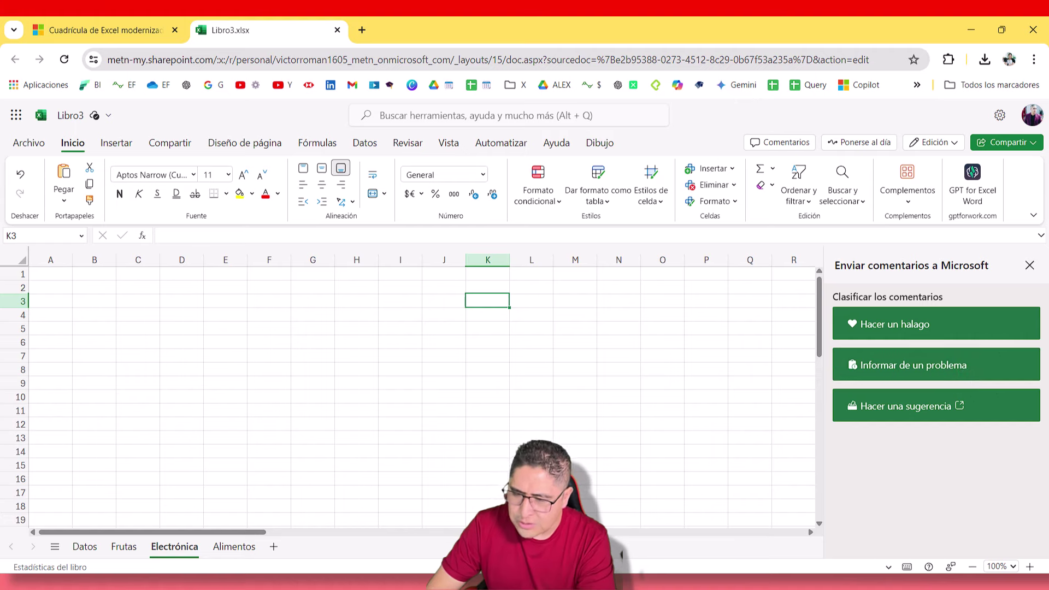
click(1029, 265)
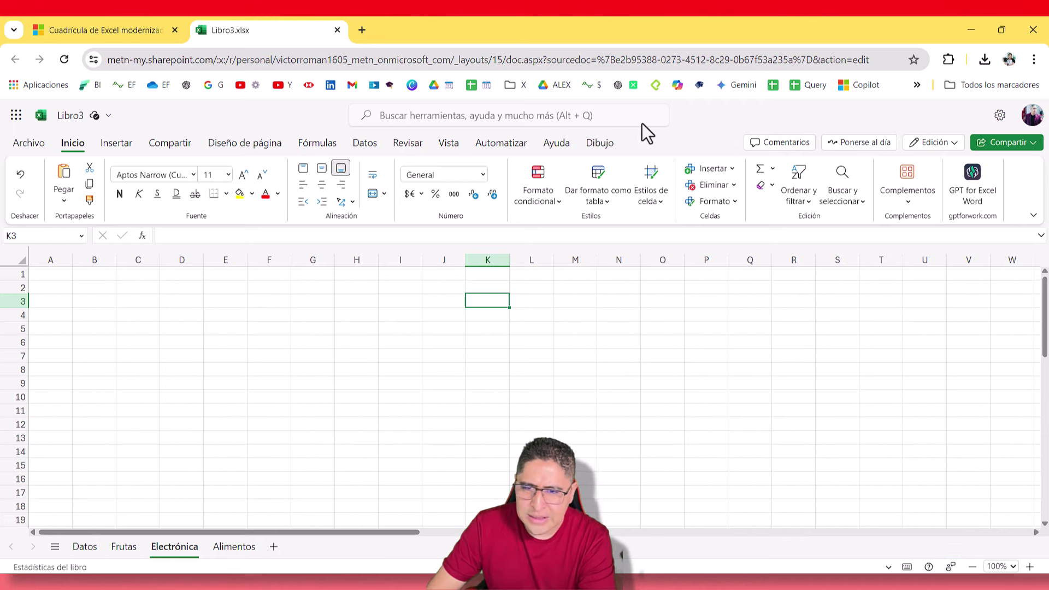
Browse the ribbon tabs, ending on the Diseño de página commands
click(501, 142)
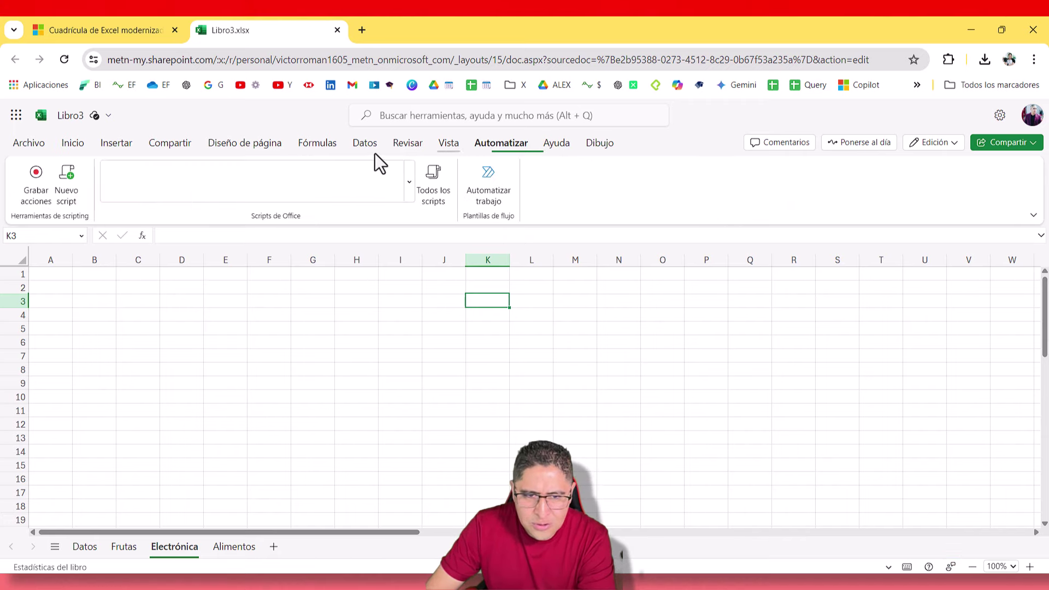
click(170, 142)
click(364, 142)
click(280, 146)
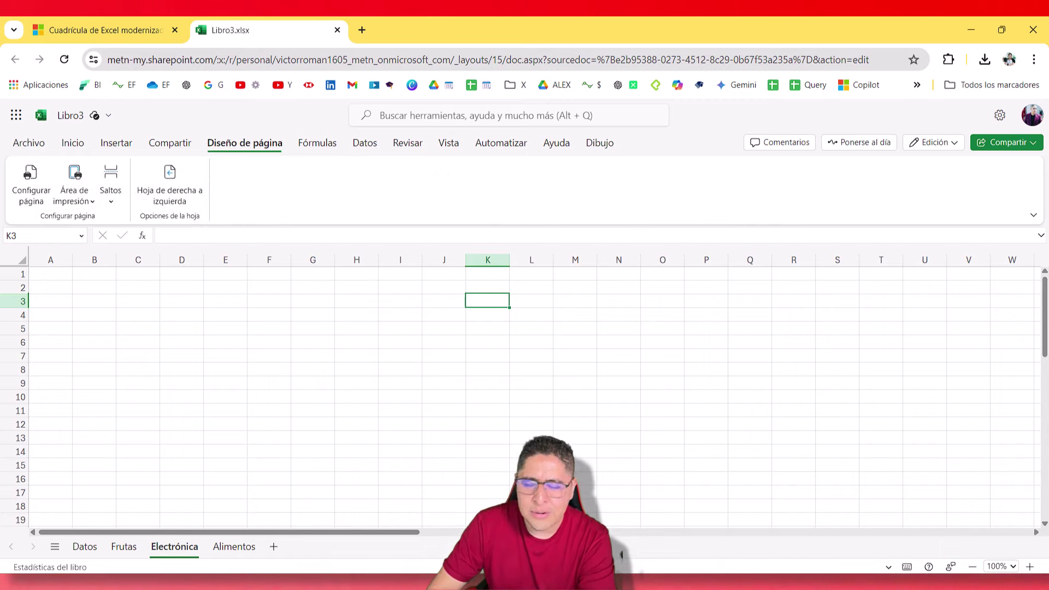
Scroll the grid article to Disponibilidad, highlight its rollout sentence, then deselect it
click(131, 24)
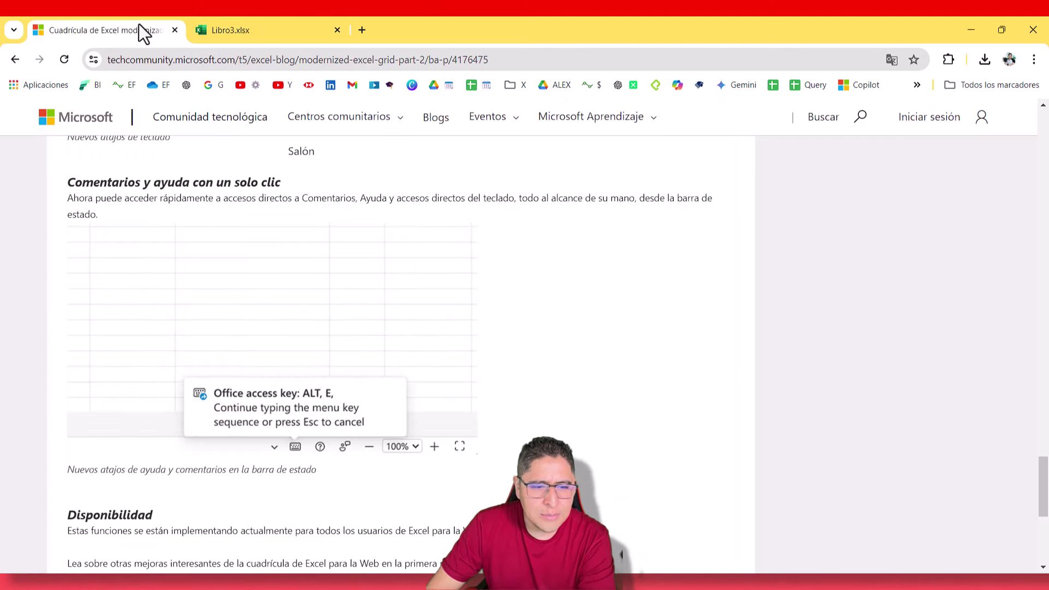
scroll(653, 409, down, 5)
scroll(687, 346, up, 5)
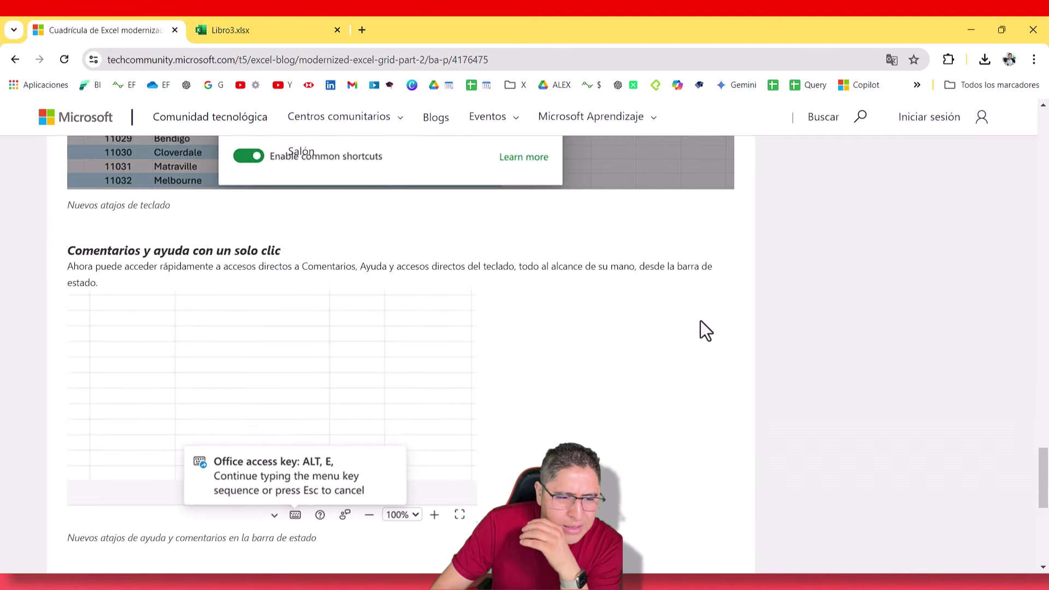
scroll(706, 326, down, 3)
scroll(438, 328, down, 3)
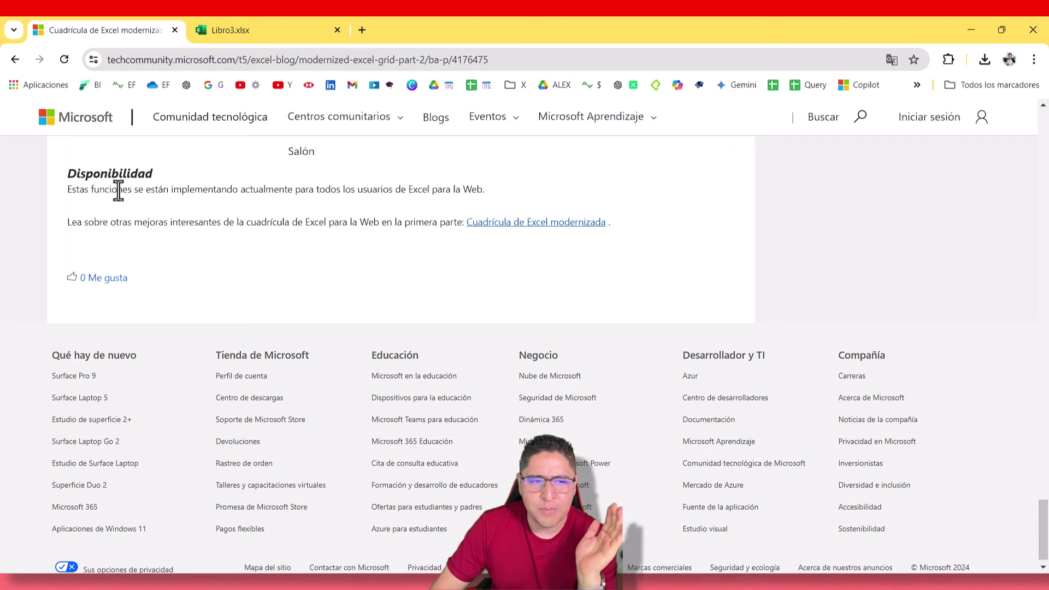
drag(94, 189, 513, 197)
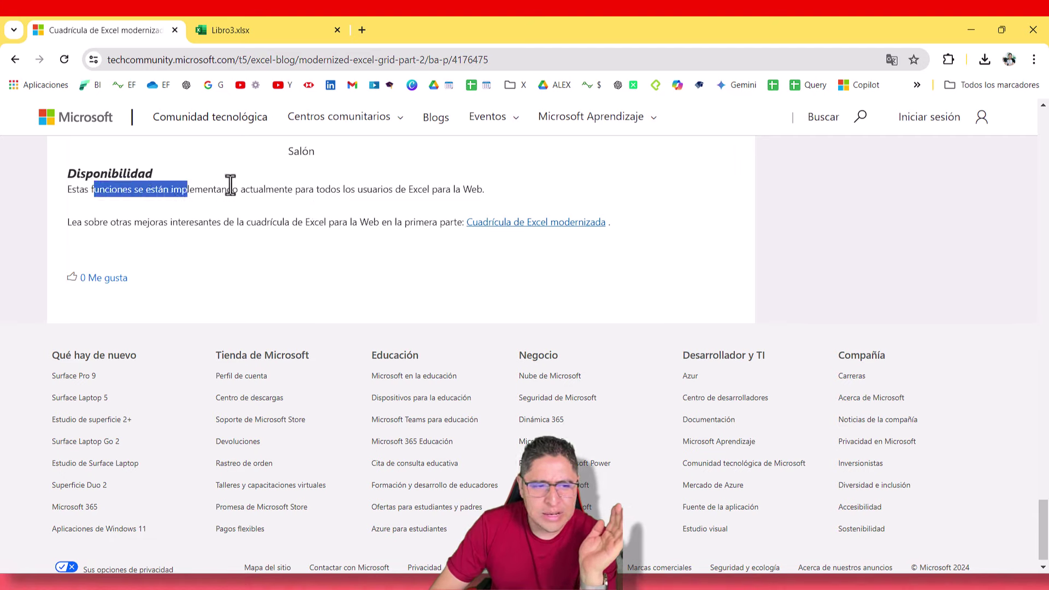
click(497, 189)
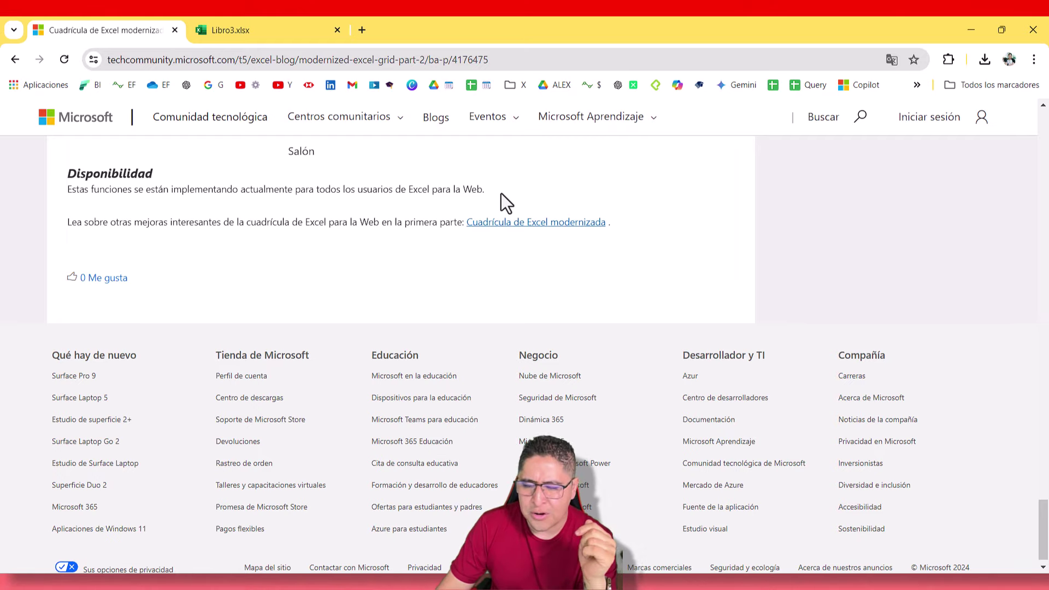
Scroll up through the article's sections, then down to the Vista previa de hipervínculos example
scroll(500, 193, up, 10)
scroll(574, 246, up, 5)
scroll(695, 338, up, 5)
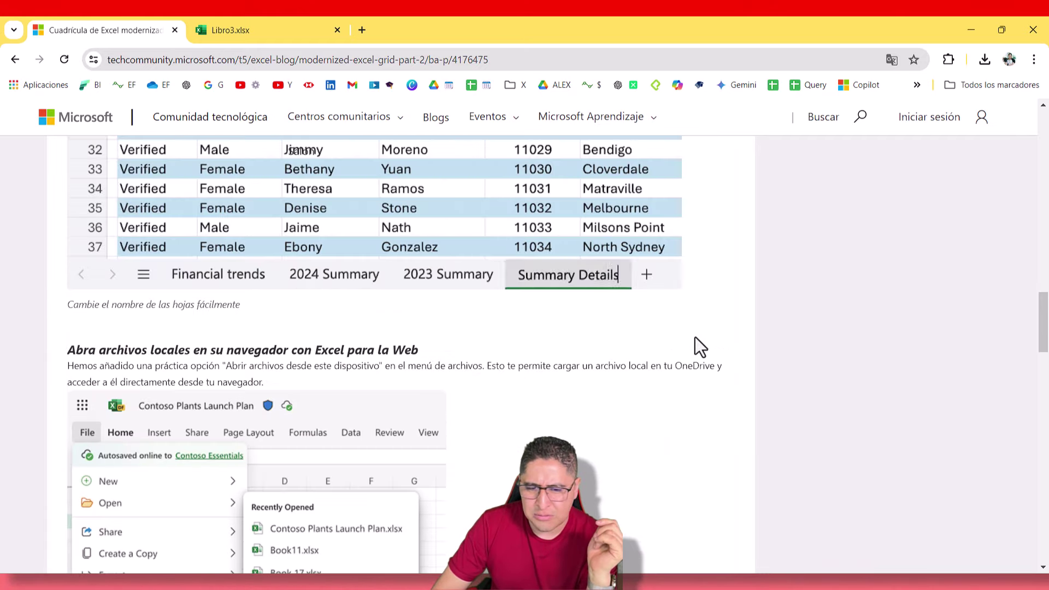
scroll(672, 356, up, 5)
scroll(680, 336, up, 6)
scroll(691, 333, down, 5)
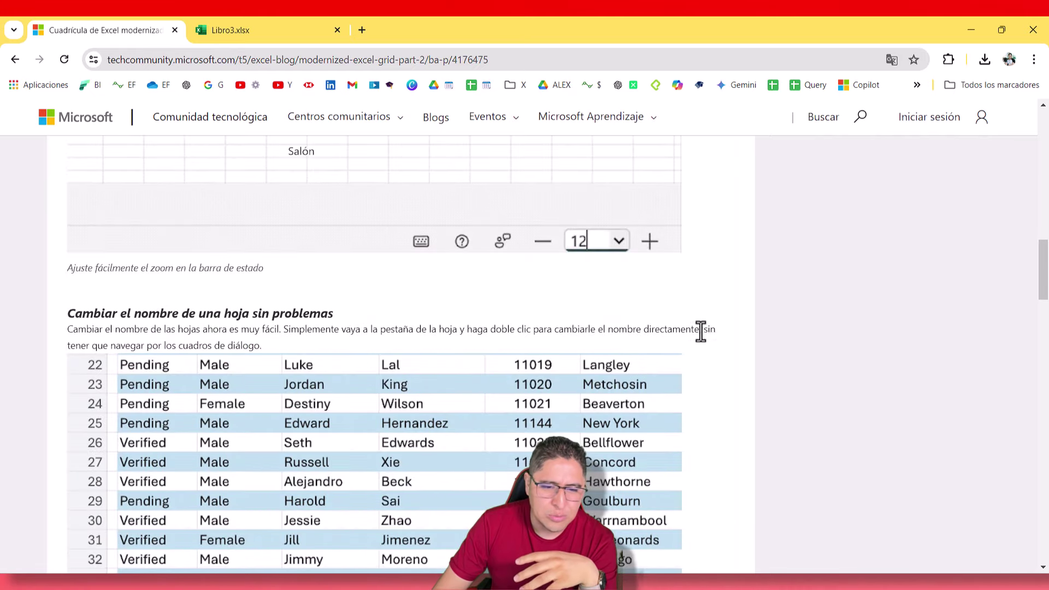
scroll(707, 333, down, 4)
scroll(710, 335, down, 3)
scroll(712, 336, up, 3)
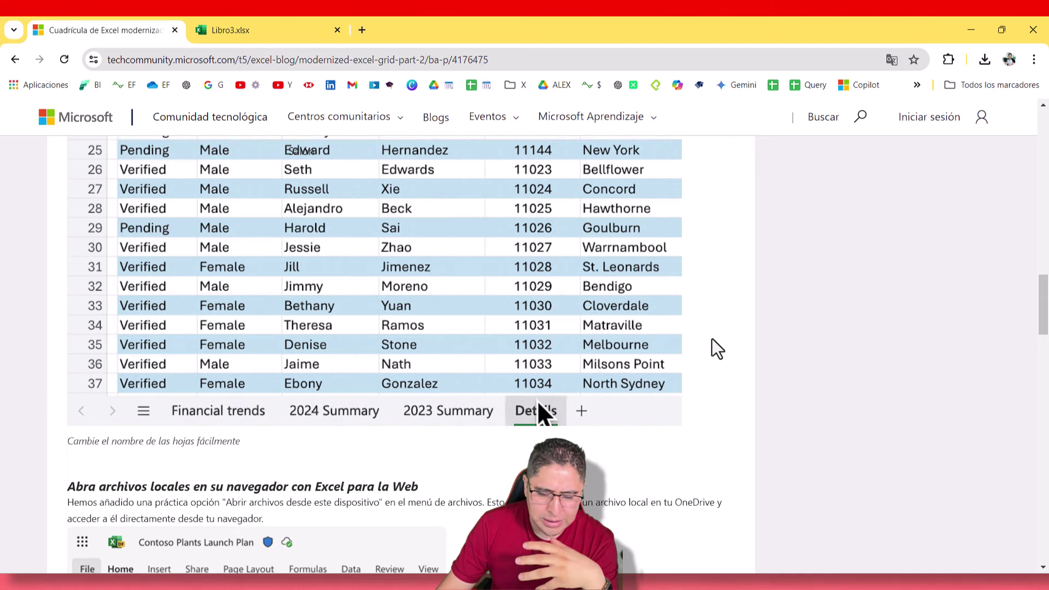
scroll(697, 340, up, 6)
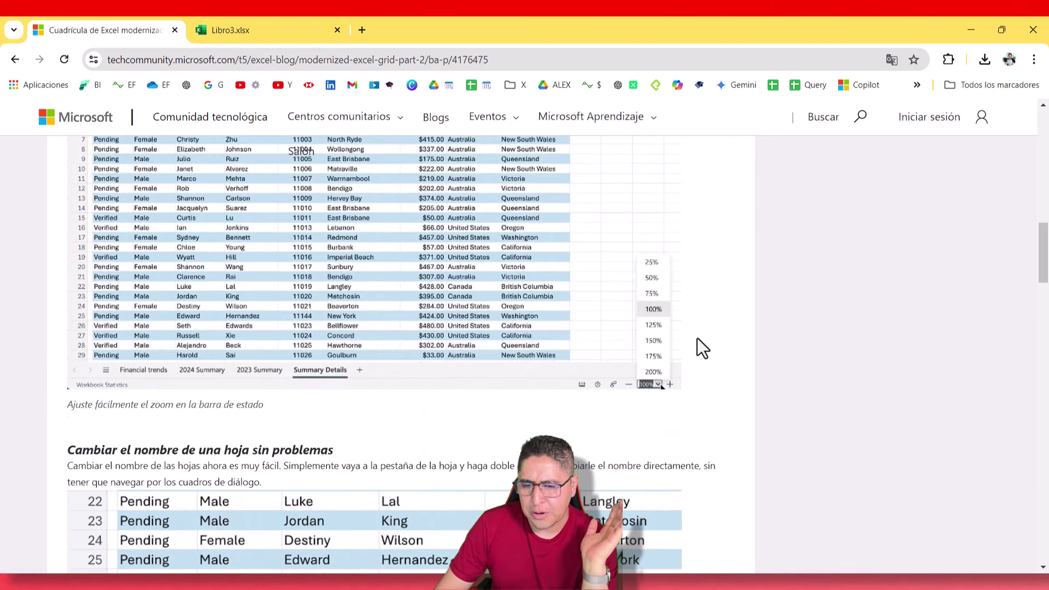
scroll(693, 336, up, 5)
scroll(686, 334, up, 5)
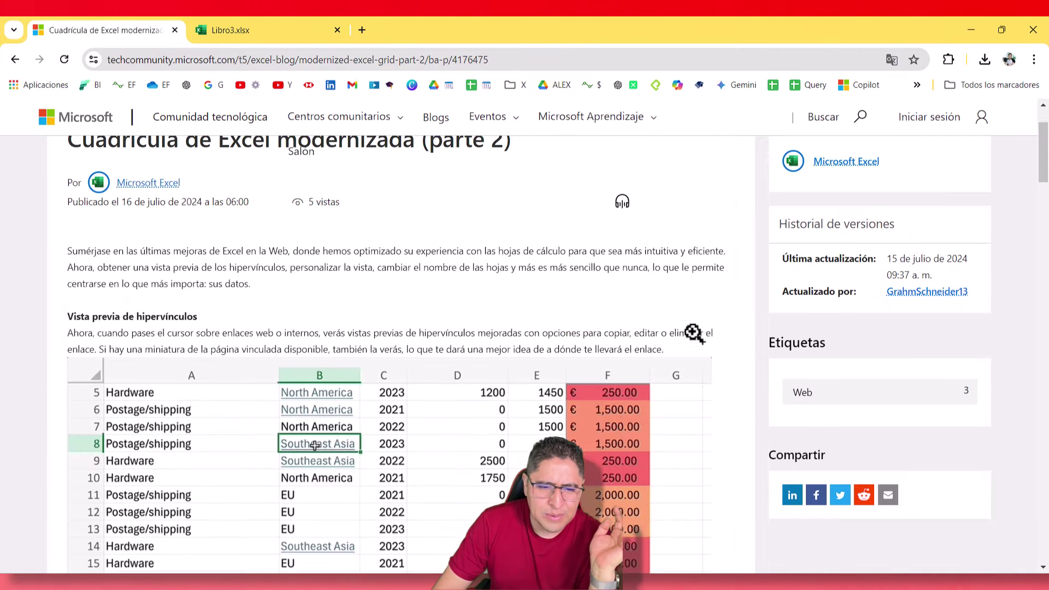
scroll(694, 333, up, 1)
scroll(697, 336, down, 2)
scroll(699, 333, up, 3)
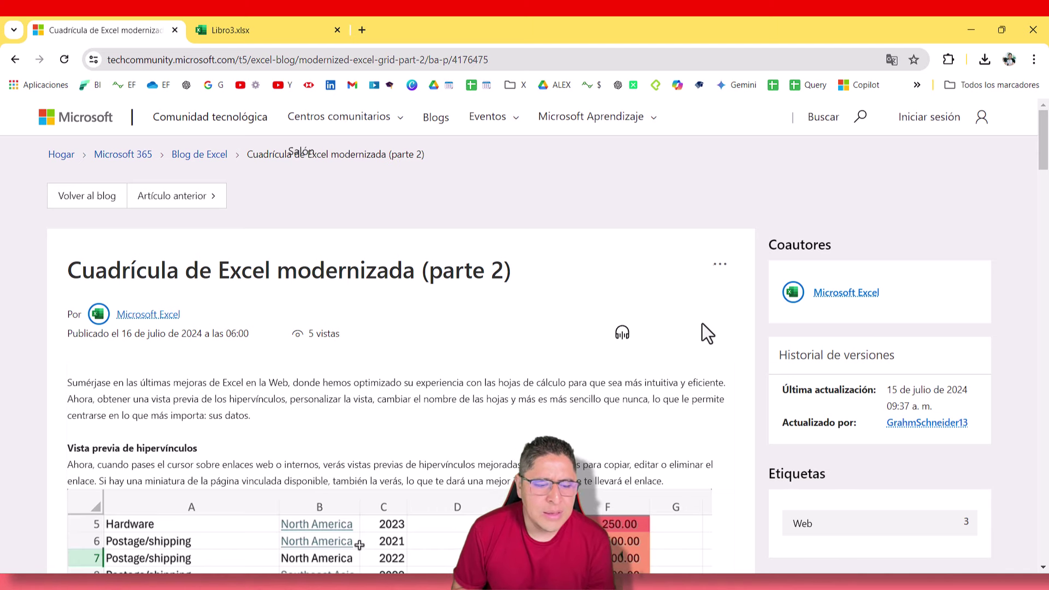
scroll(701, 322, down, 4)
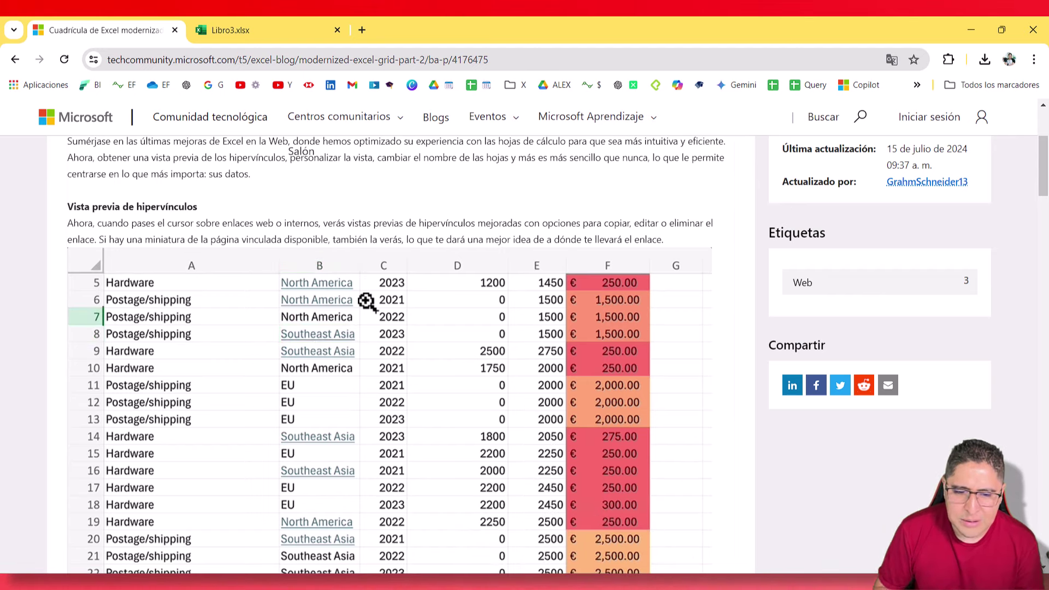
scroll(365, 301, down, 5)
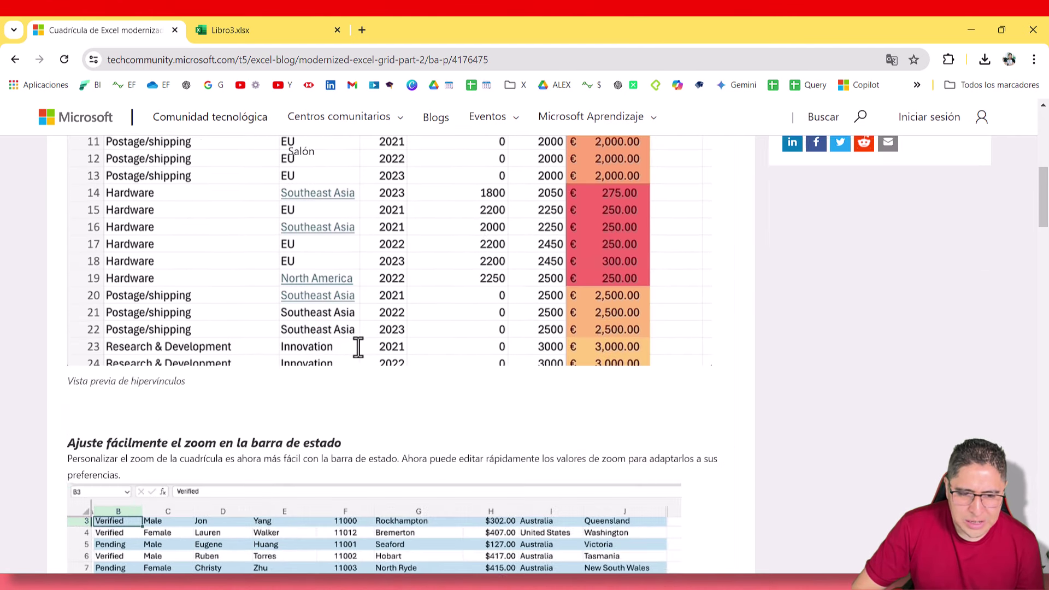
Scroll up to the article's title, 16 July 2024 publish date and introduction
scroll(349, 338, up, 3)
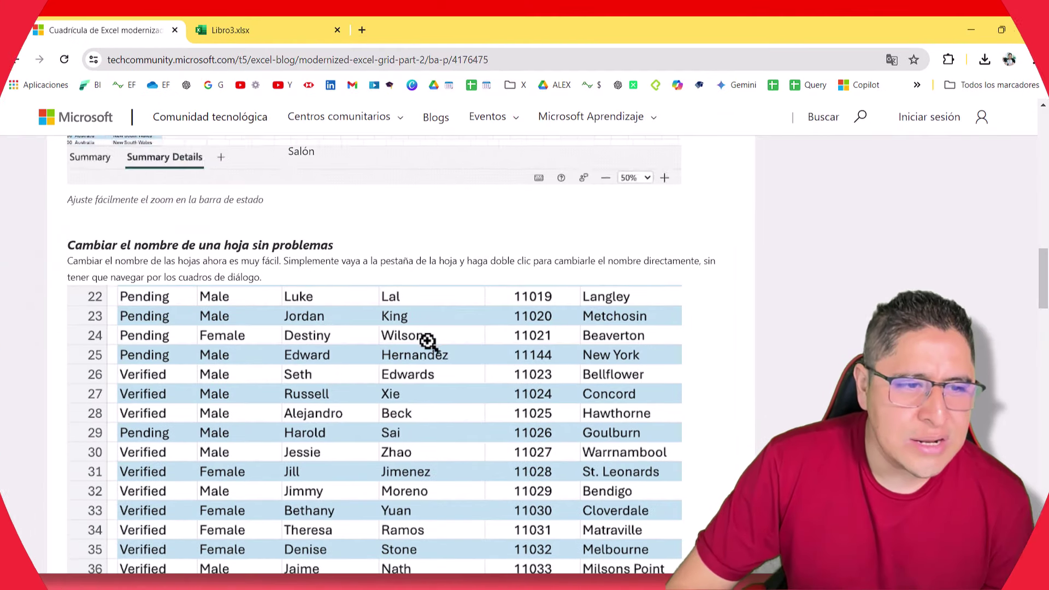
scroll(428, 342, up, 5)
scroll(421, 361, up, 10)
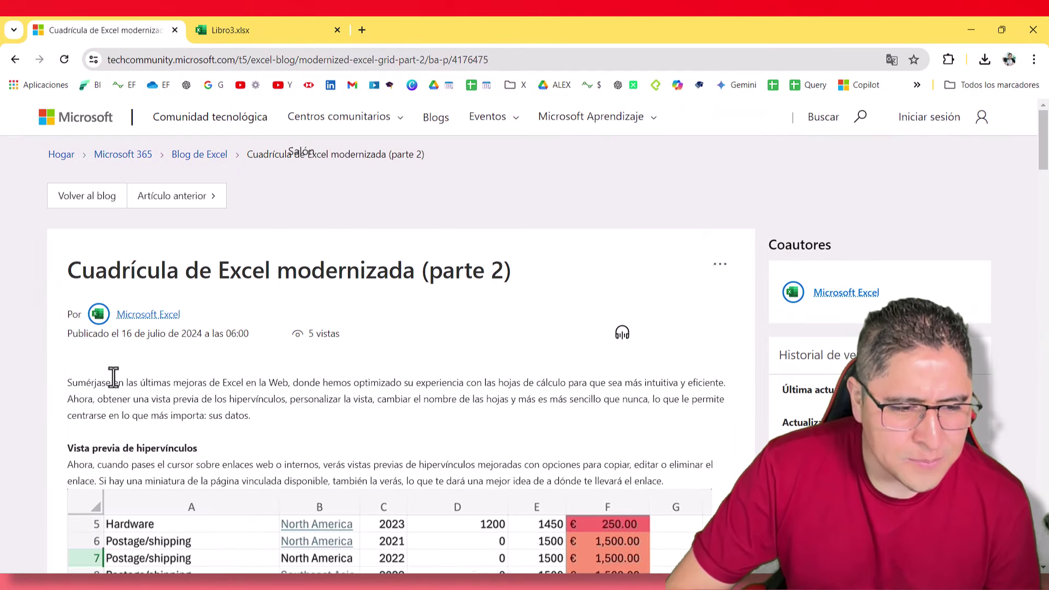